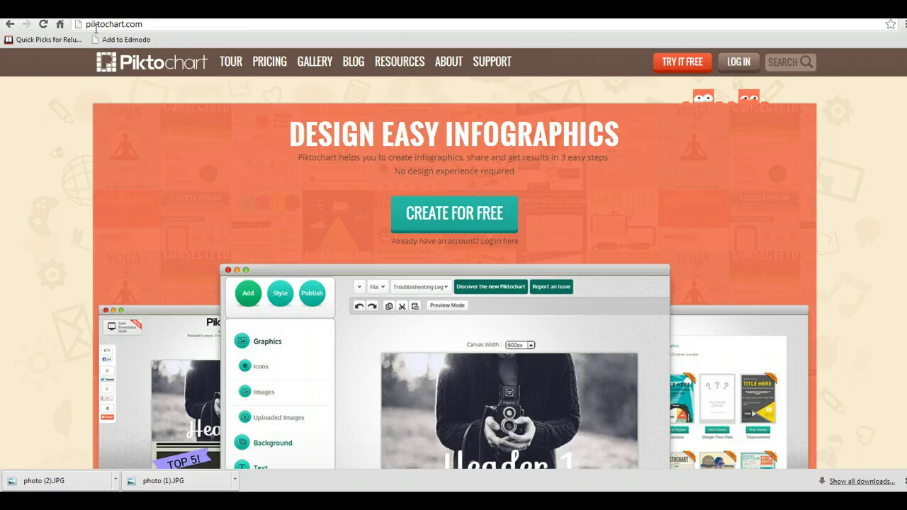
- Open the free sign-up form and enter a username and the email address
left_click(685, 66)
left_click(682, 62)
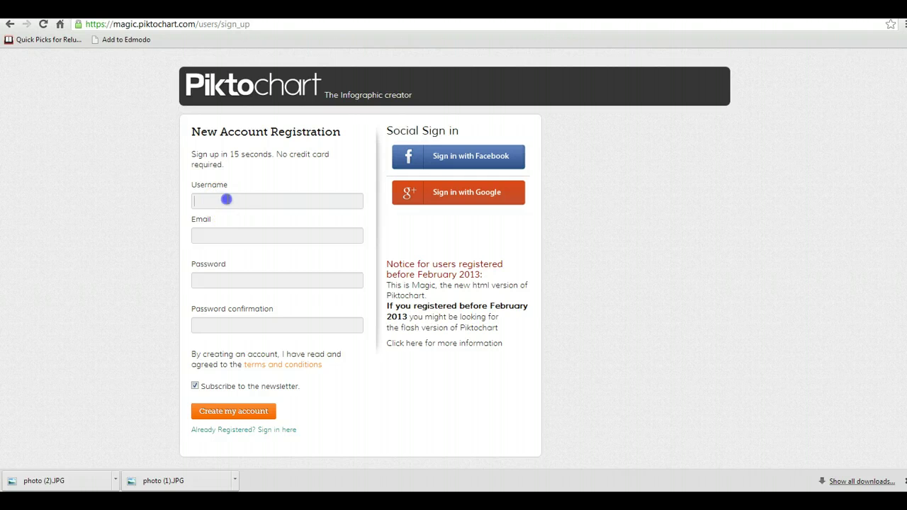
left_click(227, 200)
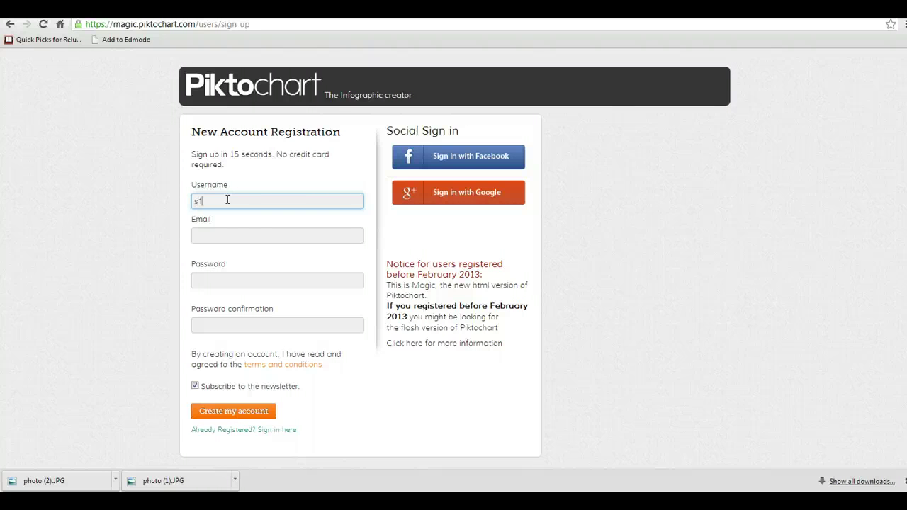
left_click(210, 240)
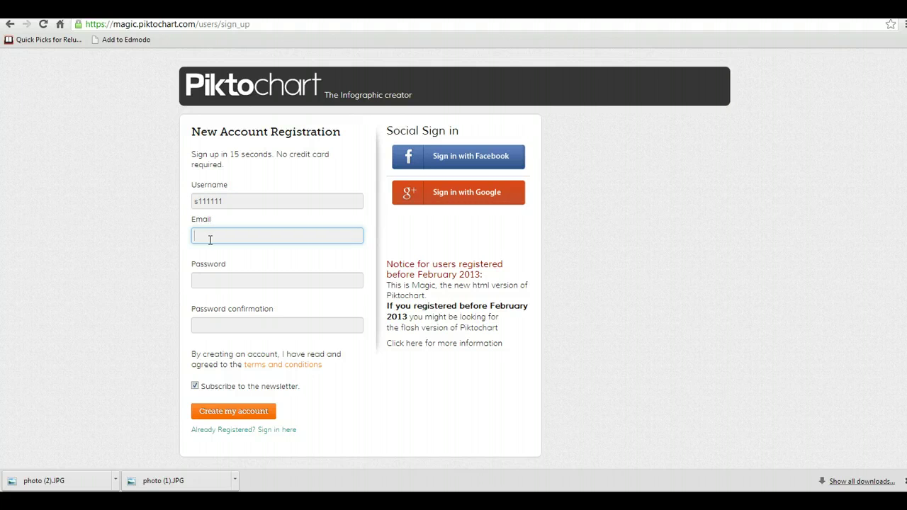
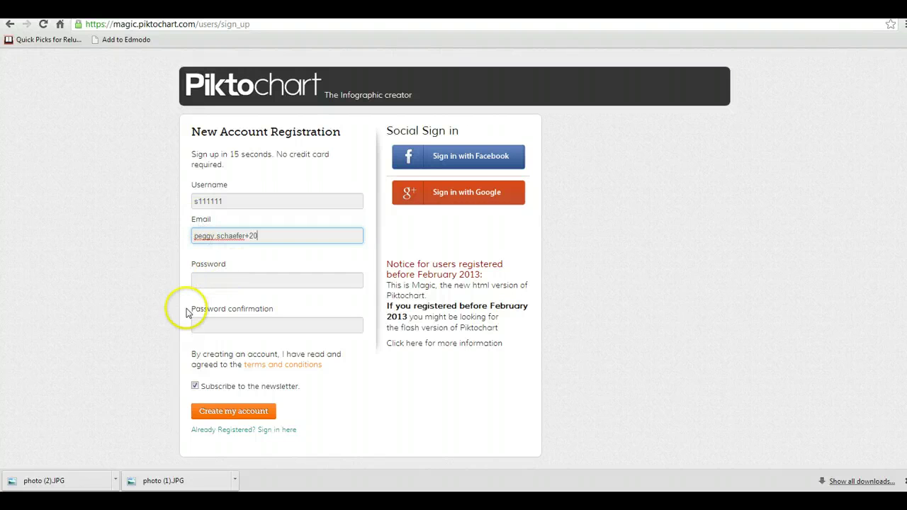
- Enter and confirm the account password, and untick the newsletter subscription
left_click(208, 283)
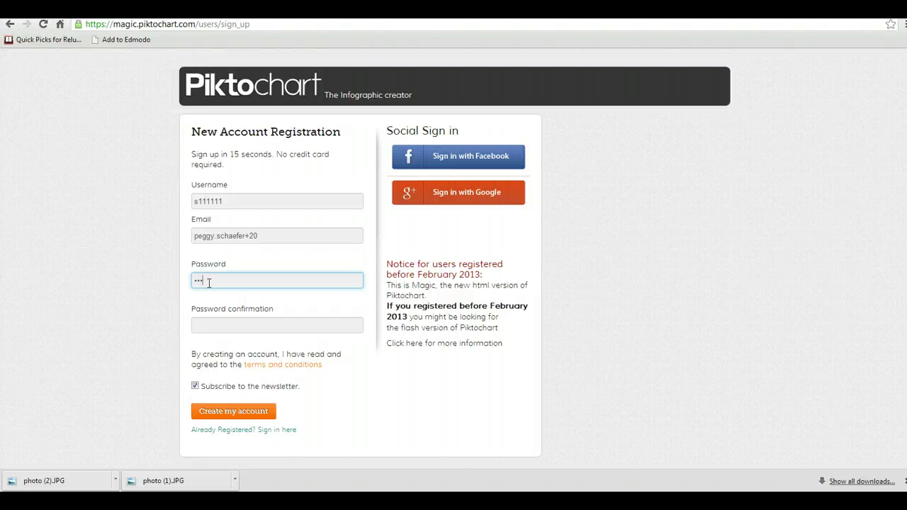
type("•••")
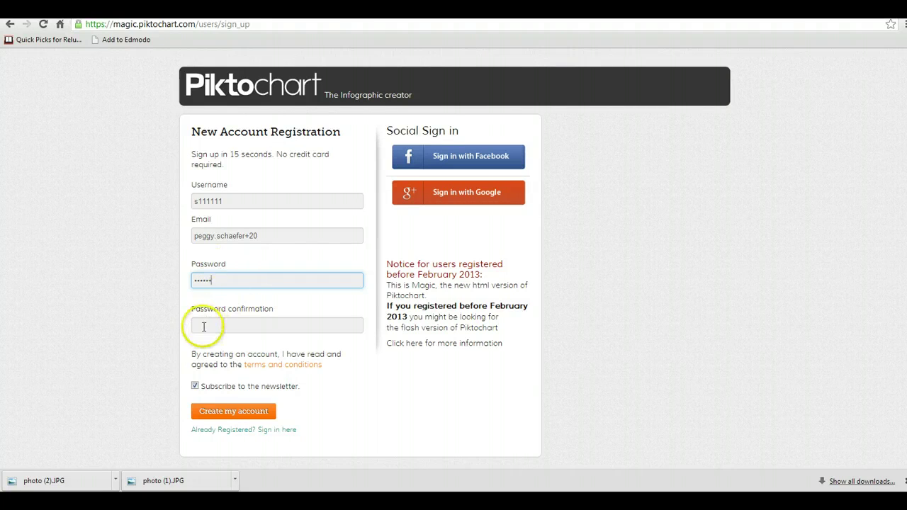
left_click(203, 325)
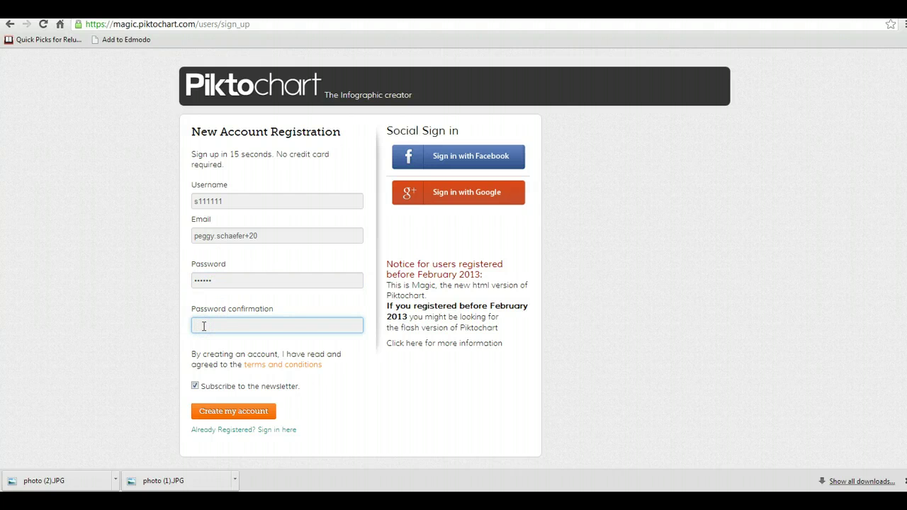
type("••••••")
left_click(195, 386)
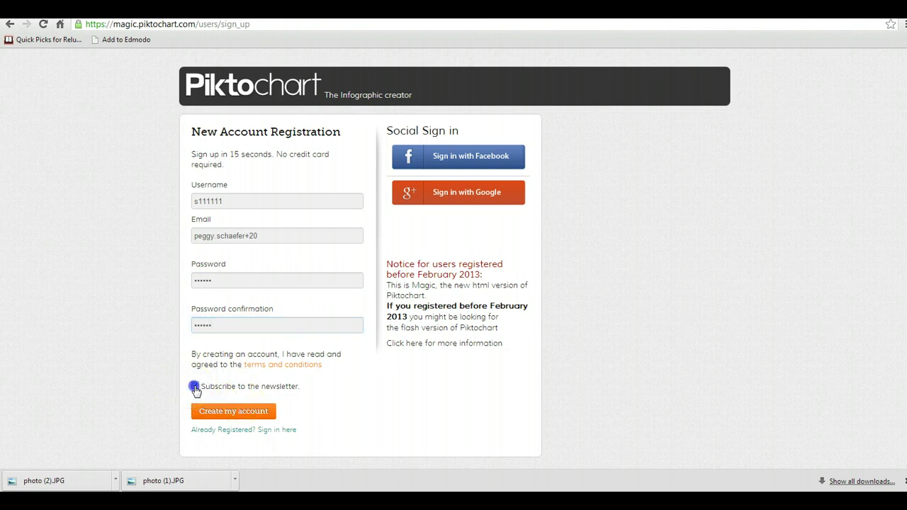
- Add the missing domain to the email address and submit the form to create the account
left_click(228, 413)
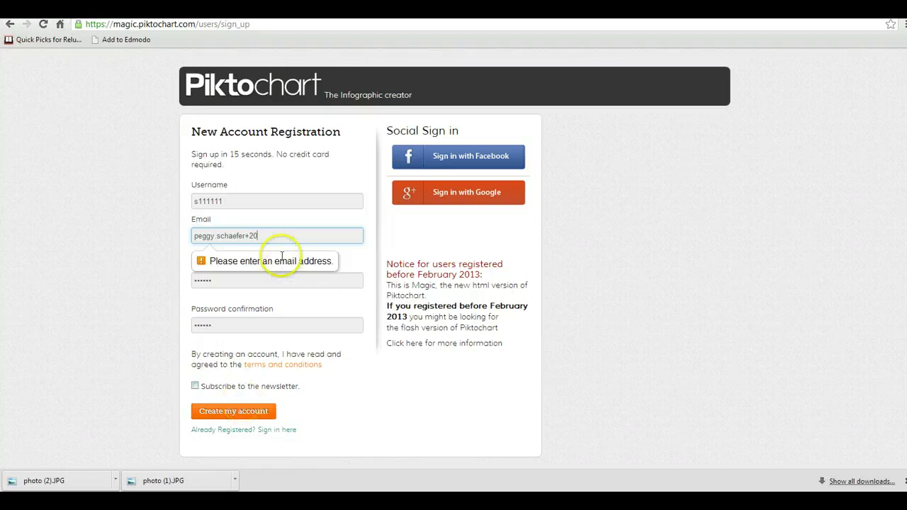
left_click(262, 237)
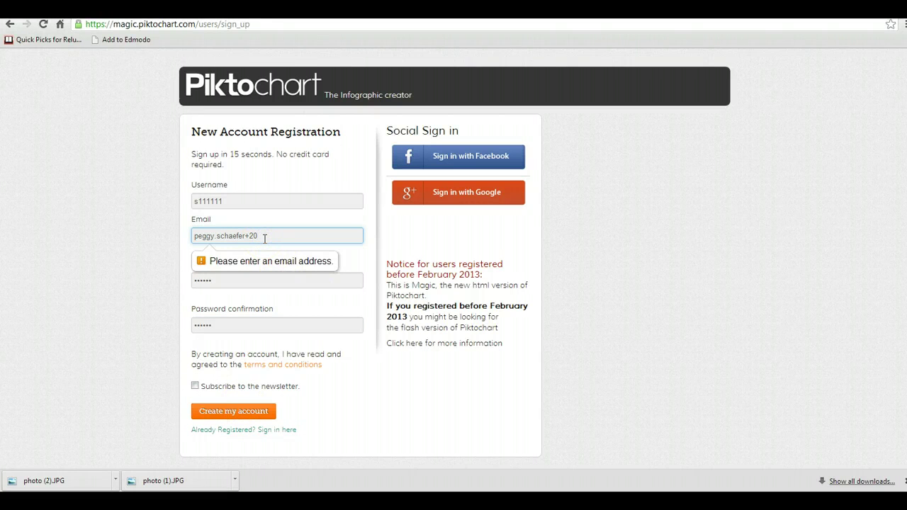
type("@nisd.net")
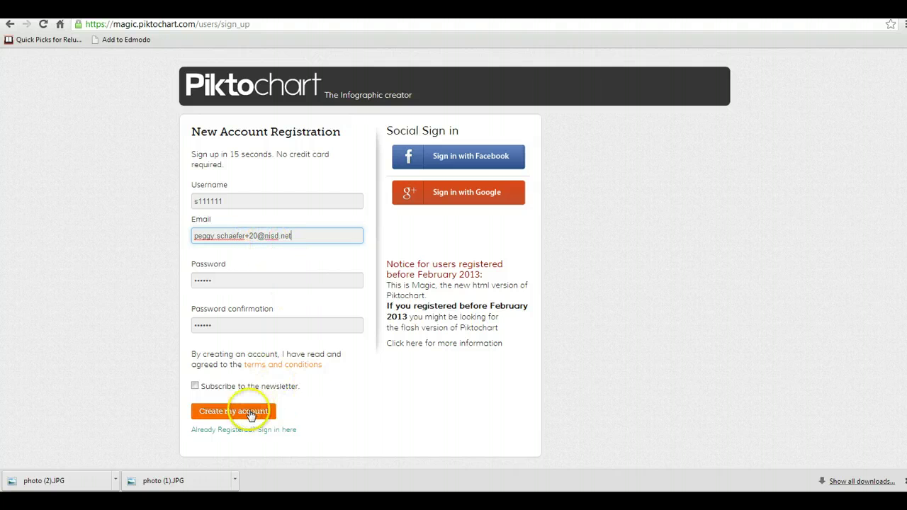
left_click(246, 412)
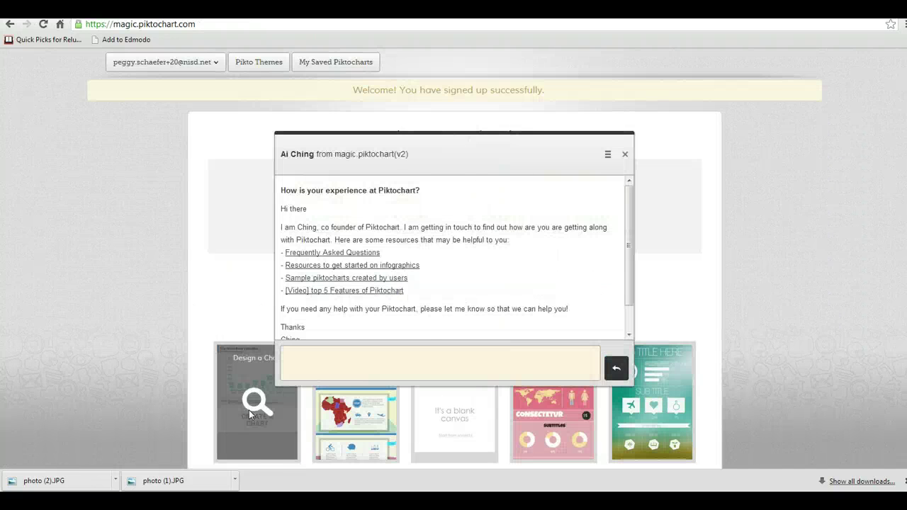
- Dismiss the chat popup and pick the blank Create Your Own theme from Pikto Themes
left_click(624, 156)
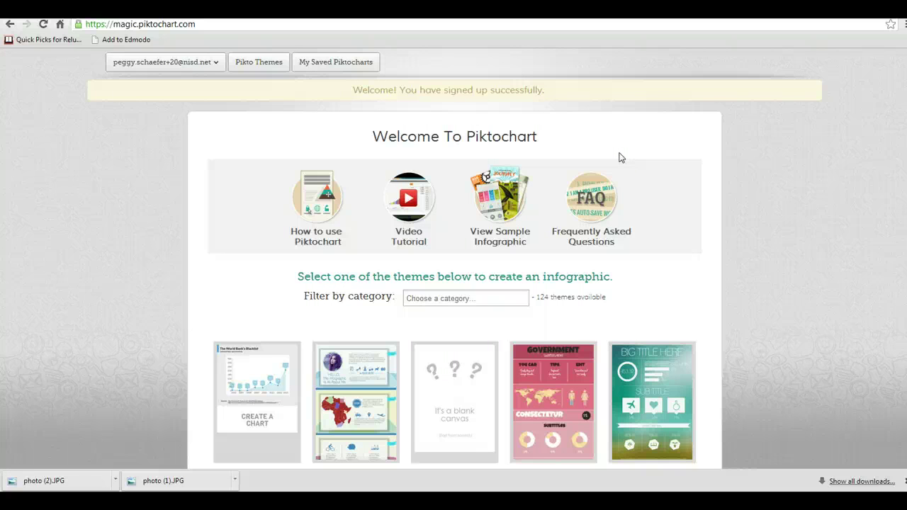
left_click(672, 150)
left_click(268, 67)
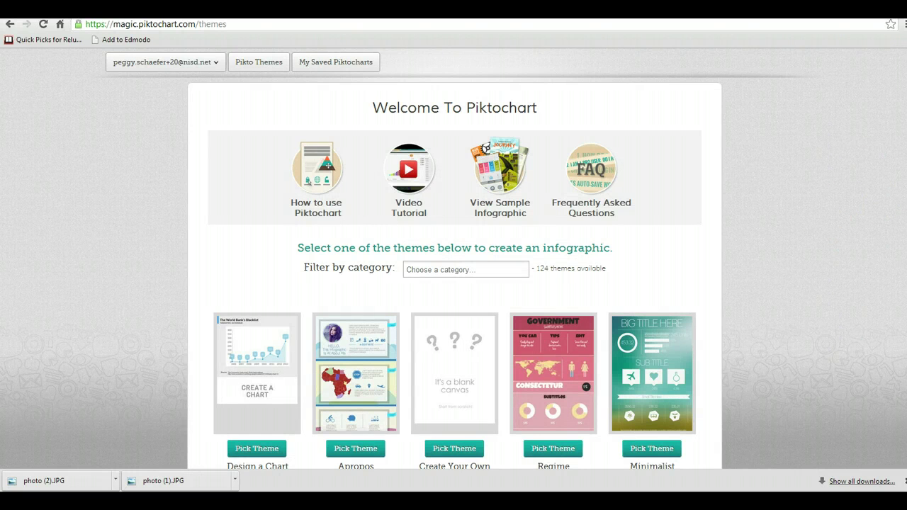
scroll(454, 258, "down", 3)
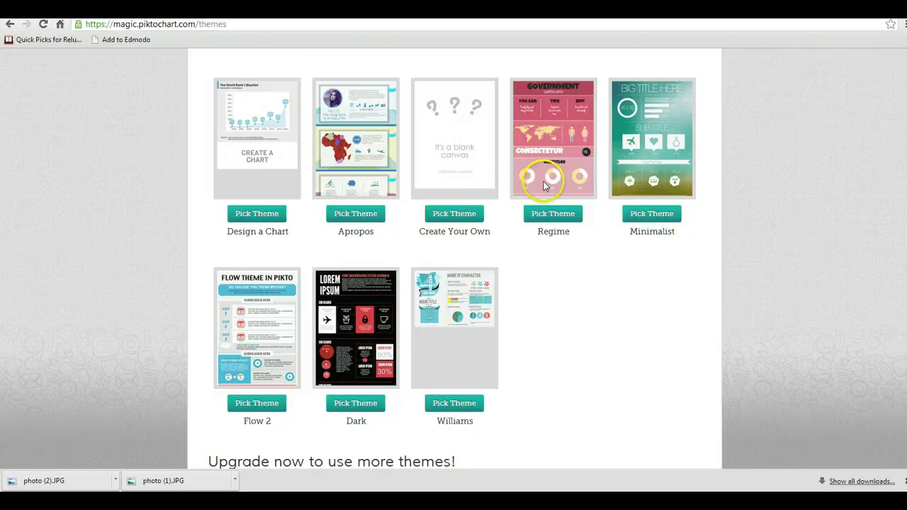
scroll(902, 196, "down", 4)
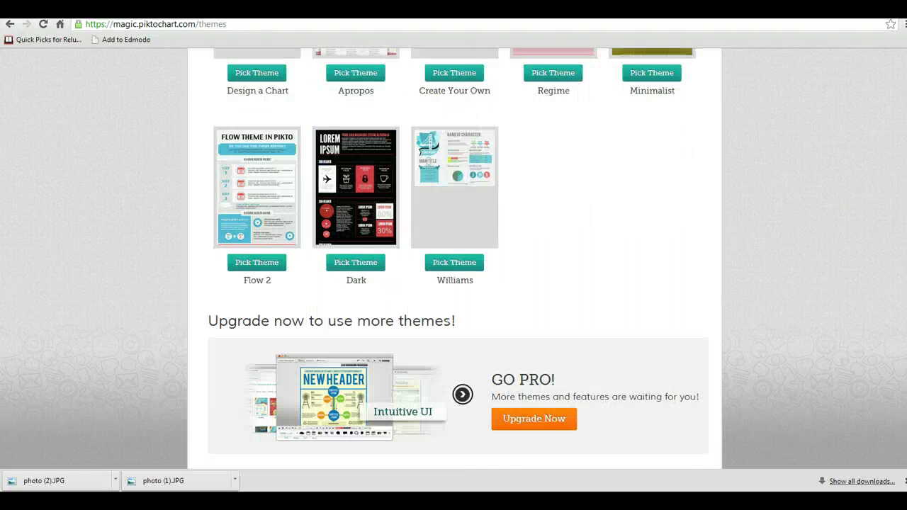
scroll(893, 106, "up", 4)
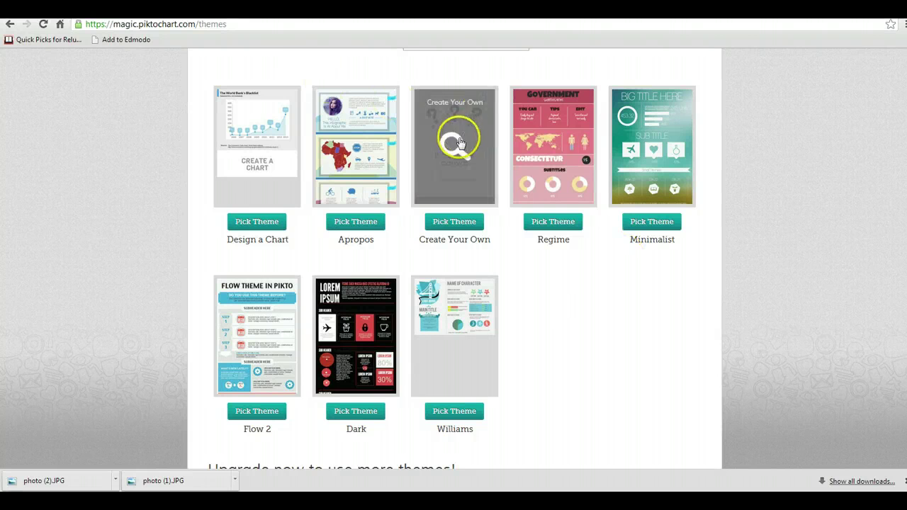
left_click(452, 225)
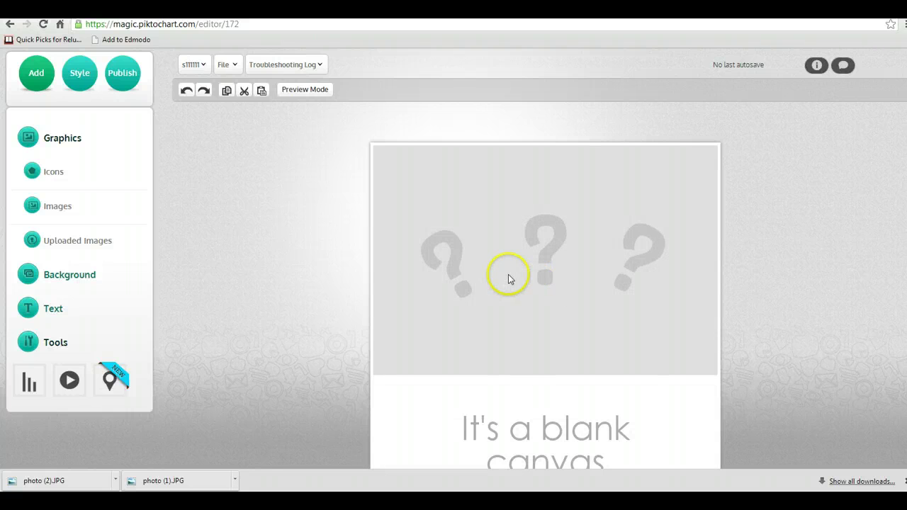
- Select and delete the left, middle and tilted question-mark graphics from the top block
left_click(513, 275)
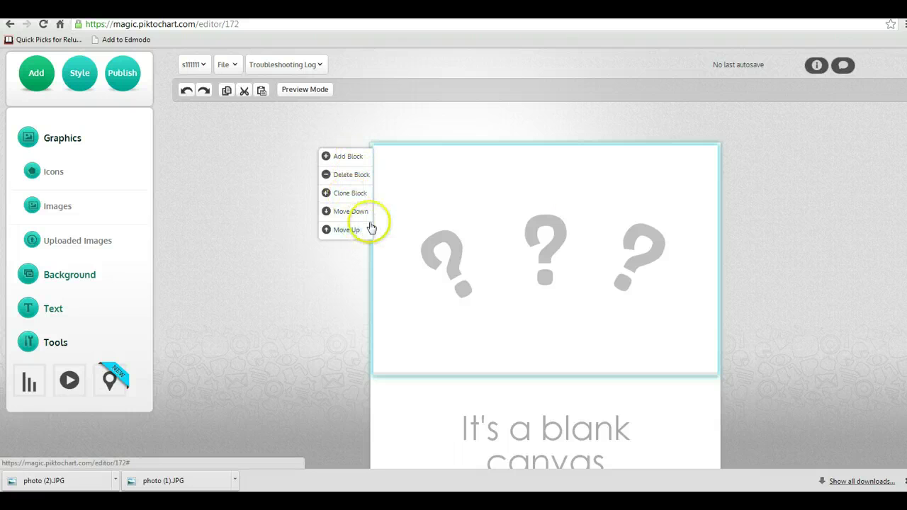
left_click(545, 282)
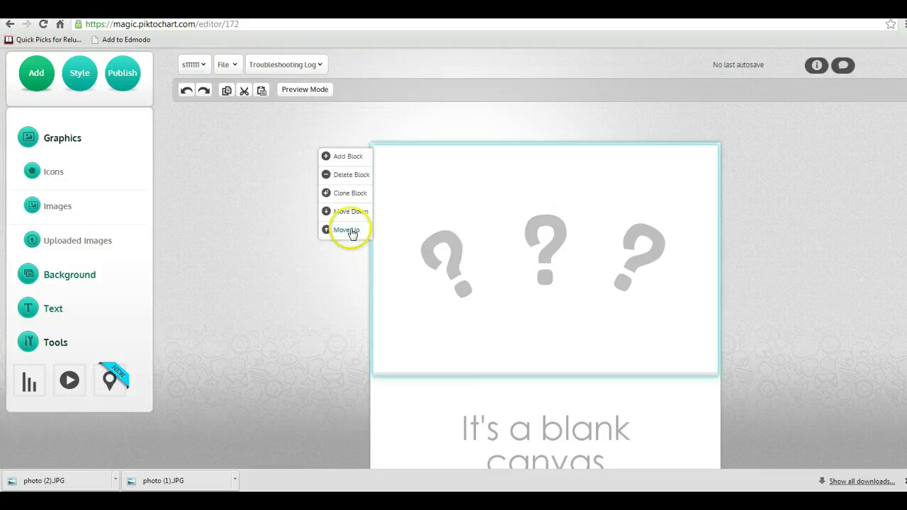
left_click(474, 201)
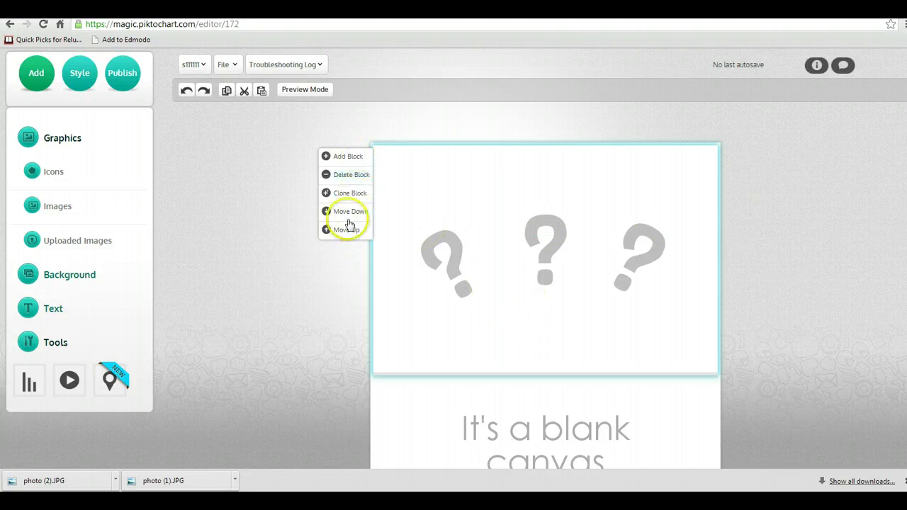
left_click(451, 250)
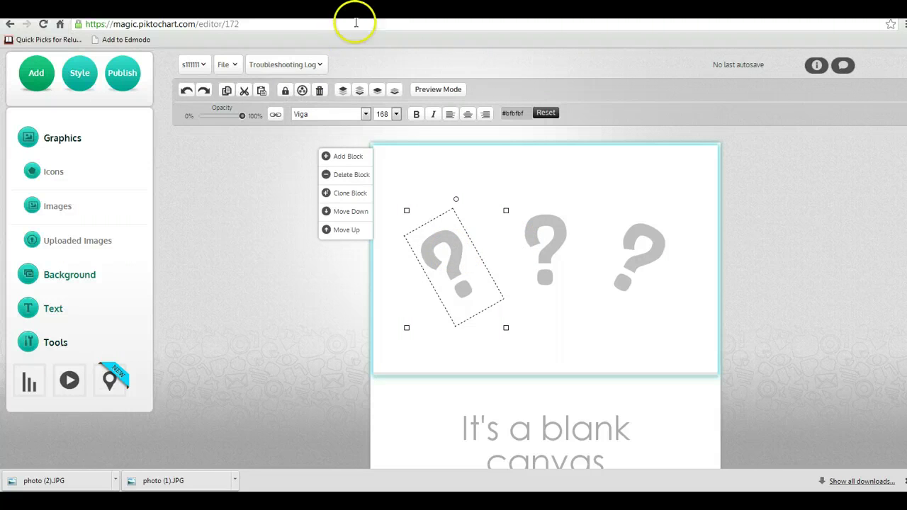
left_click(319, 91)
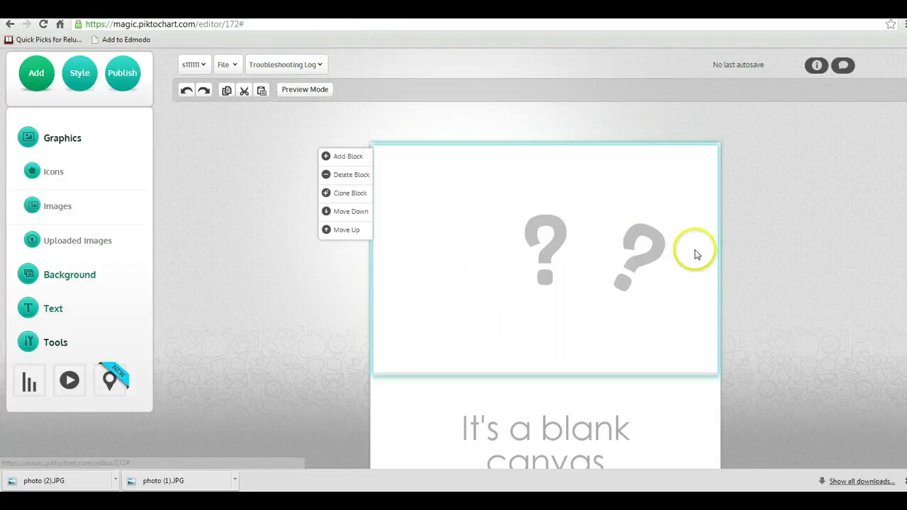
left_click(556, 230)
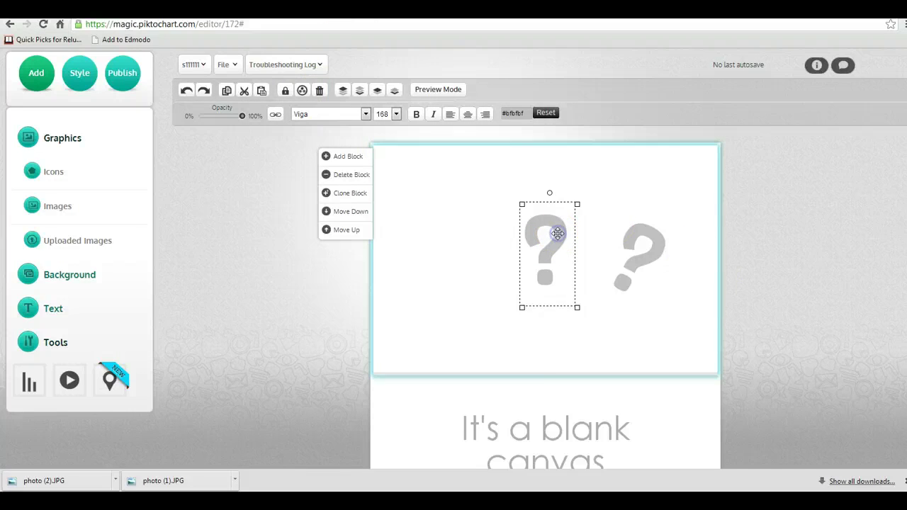
left_click(319, 91)
left_click(641, 245)
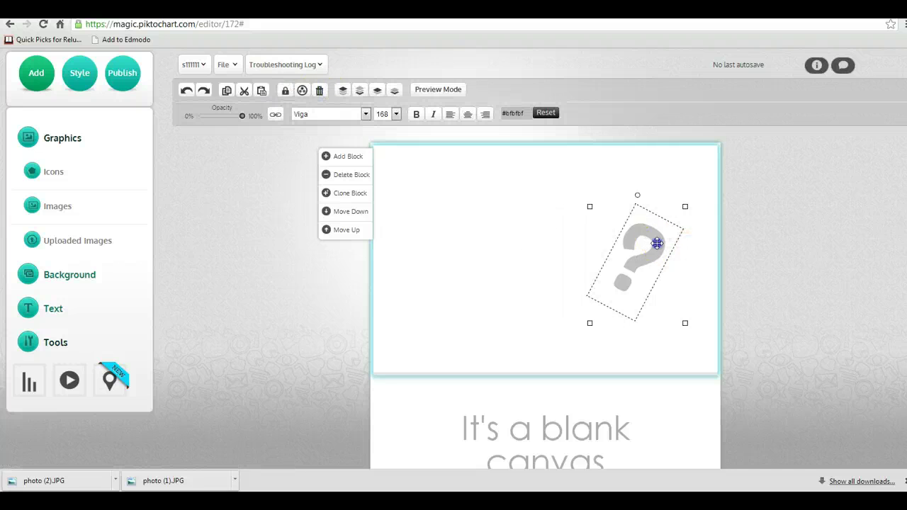
left_click(319, 91)
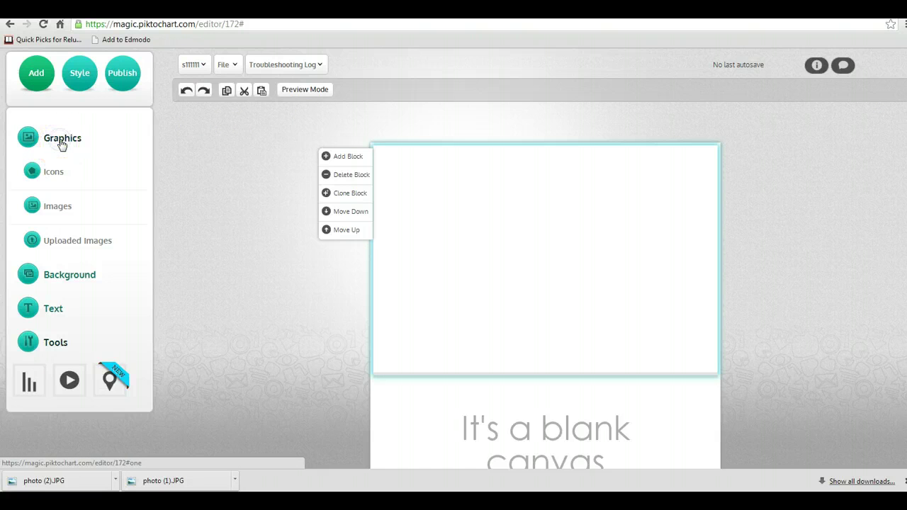
- Drag the black smiley from the People icons into the top block and shrink it to a small oval
left_click(45, 174)
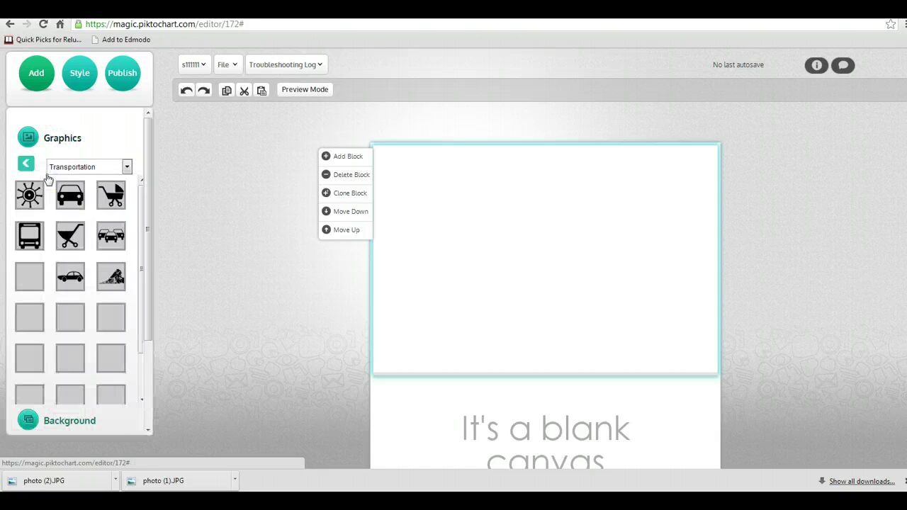
left_click(127, 171)
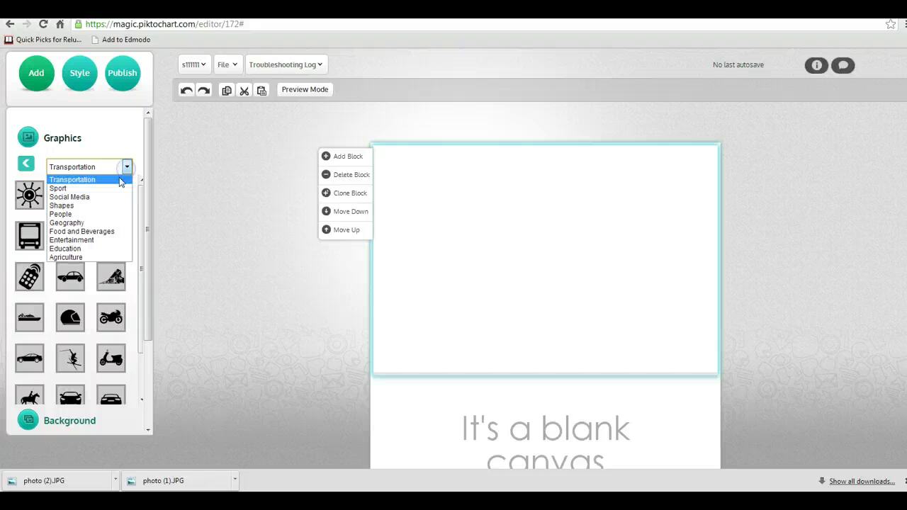
left_click(88, 215)
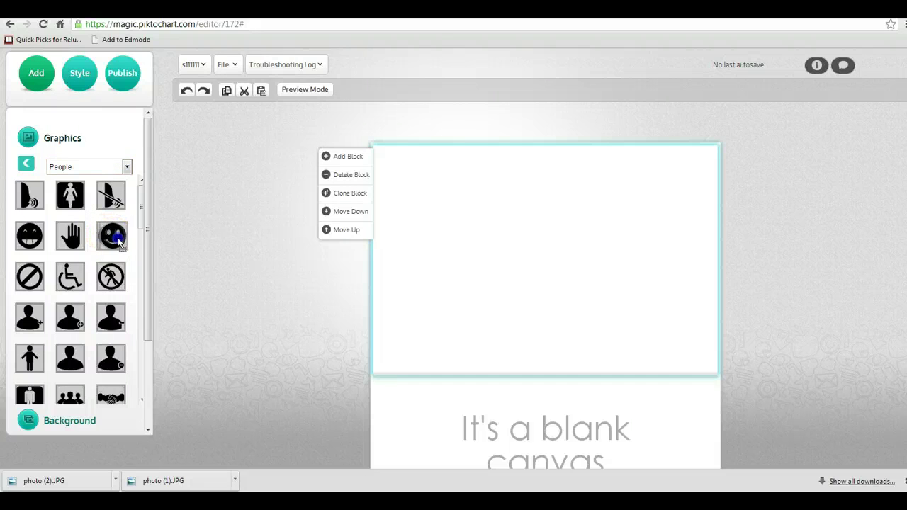
mouse_move(112, 236)
left_mouse_down()
mouse_move(228, 245)
mouse_move(468, 205)
left_mouse_up()
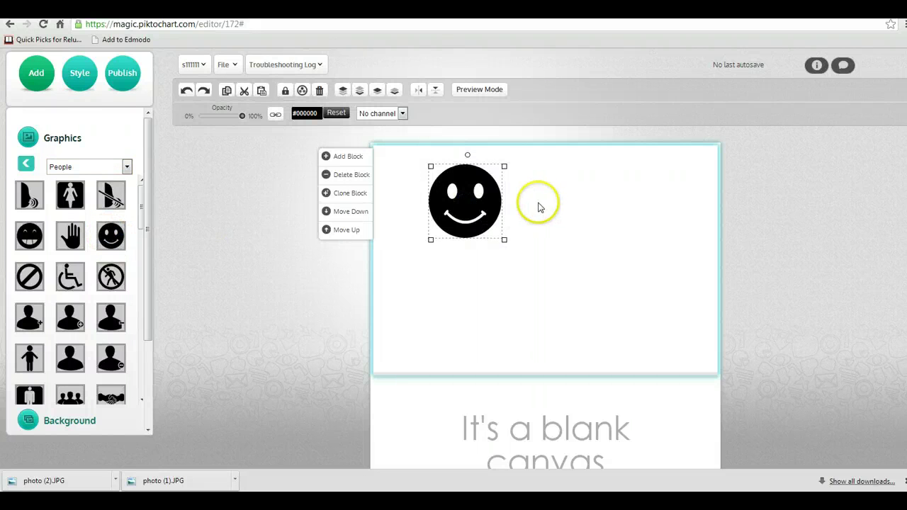
left_click_drag(504, 239, 465, 222)
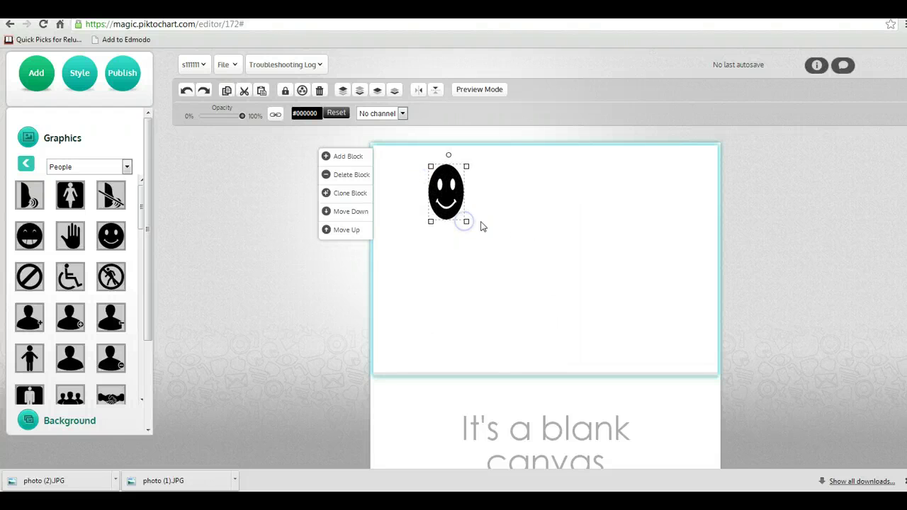
left_click(25, 168)
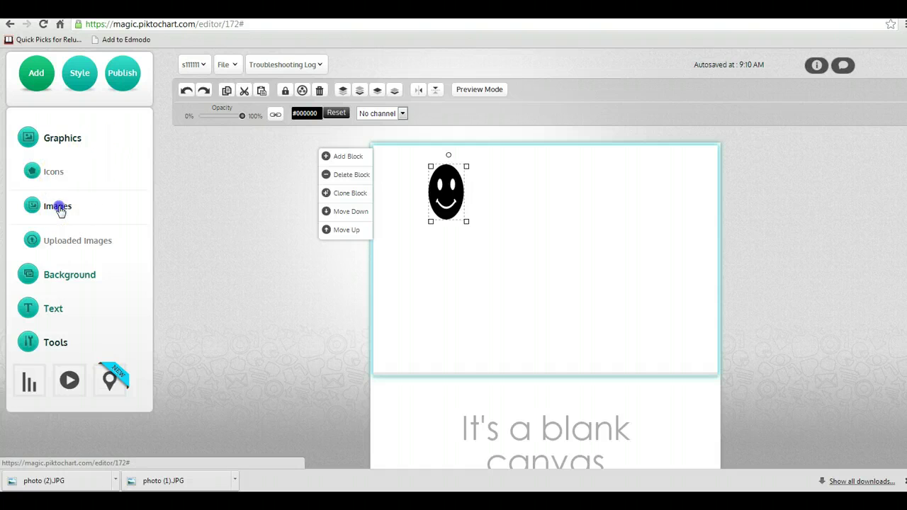
- Place the wooden tripod image from the Shapes images onto the canvas and slim it down
left_click(59, 206)
left_click(126, 167)
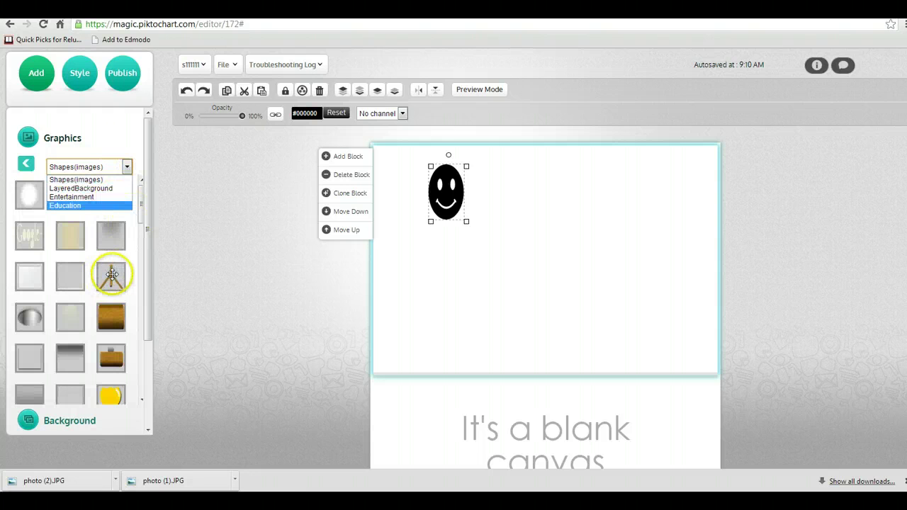
left_click_drag(111, 273, 450, 241)
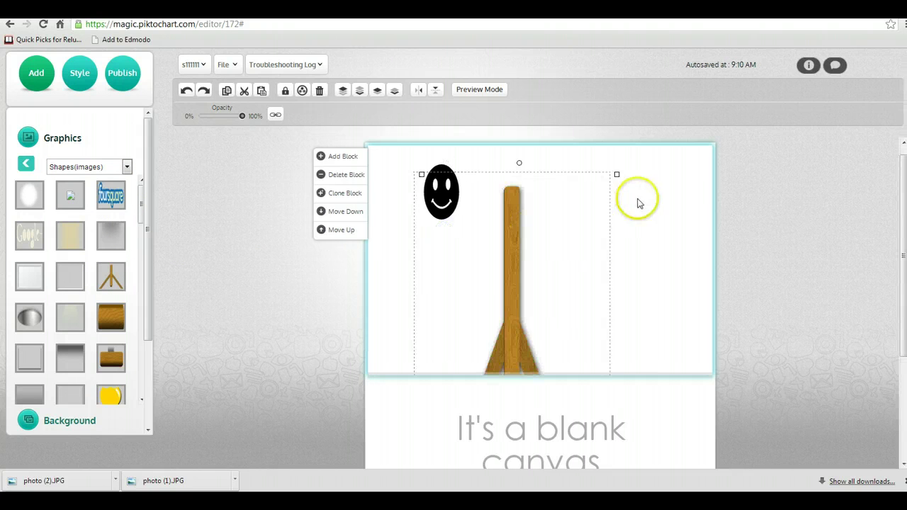
mouse_move(614, 173)
left_mouse_down()
mouse_move(454, 318)
mouse_move(442, 214)
mouse_move(461, 208)
mouse_move(456, 312)
mouse_move(449, 245)
mouse_move(610, 180)
mouse_move(600, 177)
left_mouse_up()
left_click(466, 210)
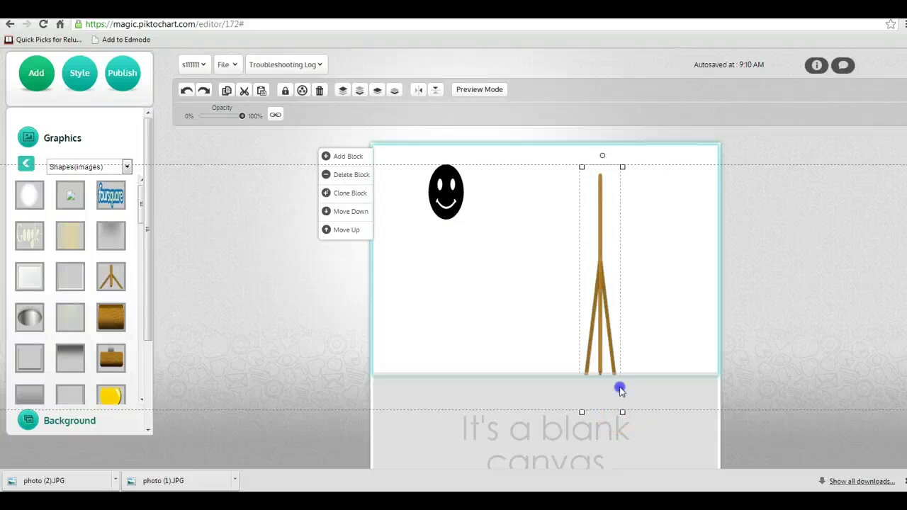
- Shrink the tripod to a short stub and position it under the smiley as a body
left_click(620, 390)
left_click(607, 183)
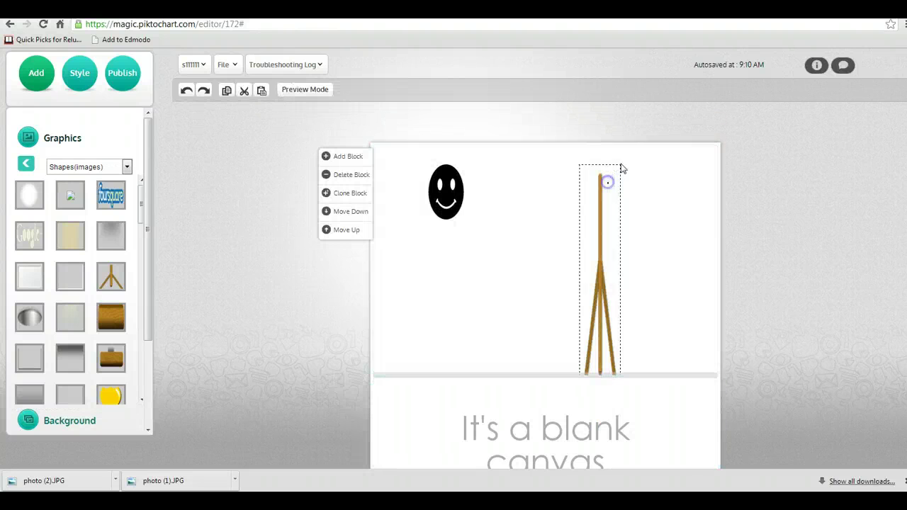
left_click(620, 170)
left_click_drag(621, 168, 470, 231)
left_click(586, 328)
left_click(557, 260)
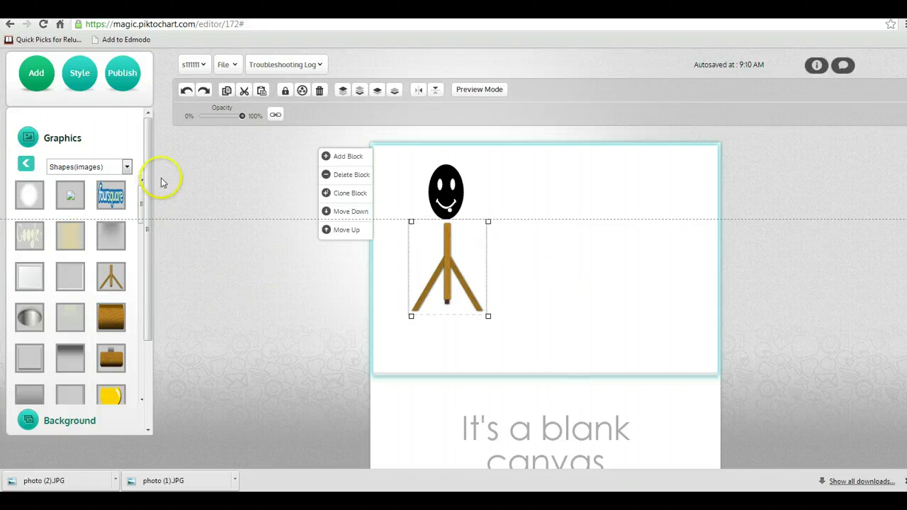
left_click(126, 168)
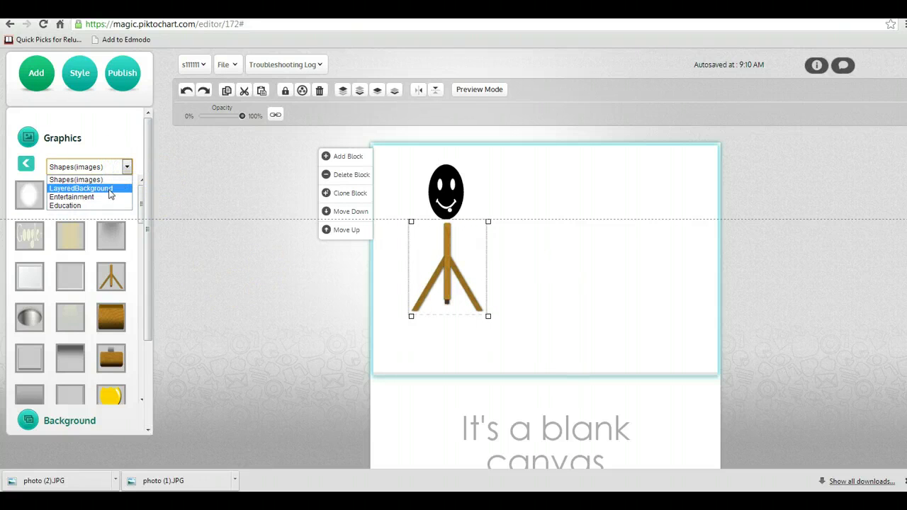
- Add the pink triangle-pattern LayeredBackground, enlarge it over the block, and send it to the very bottom
left_click(107, 187)
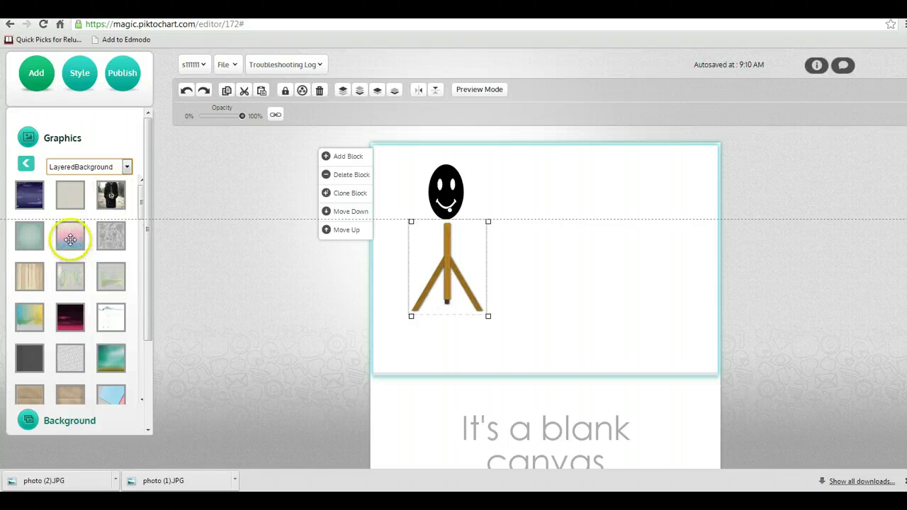
left_click_drag(70, 240, 562, 227)
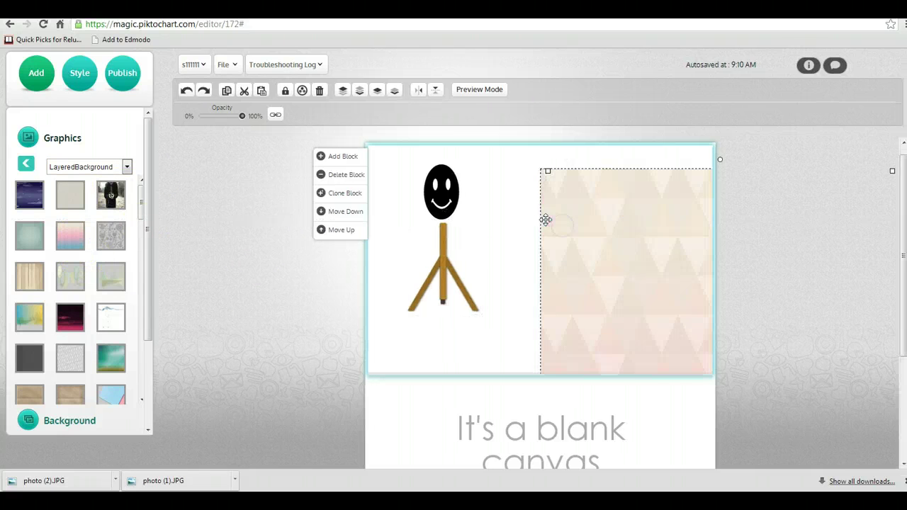
left_click_drag(546, 171, 384, 155)
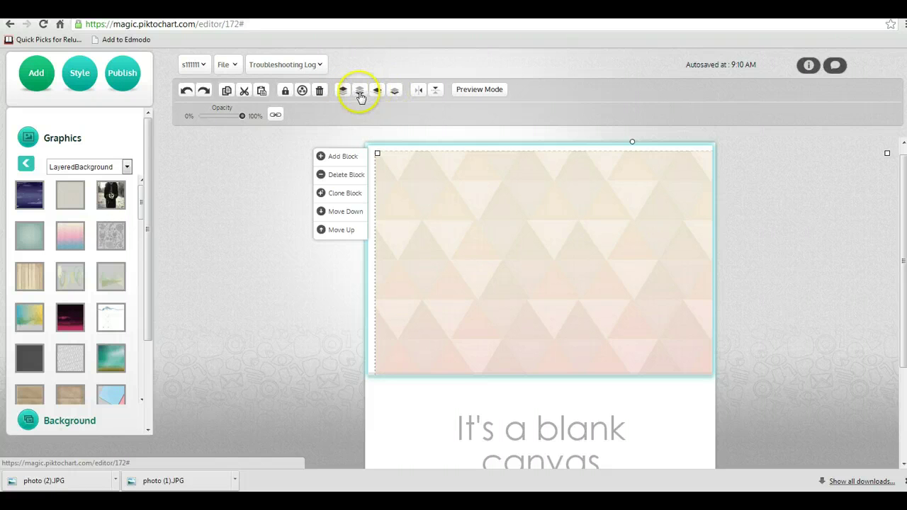
left_click(360, 92)
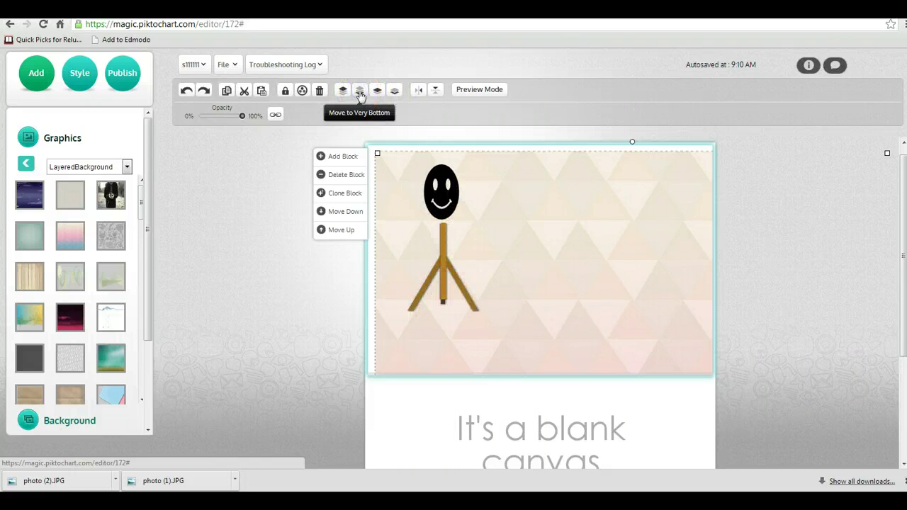
left_click(394, 92)
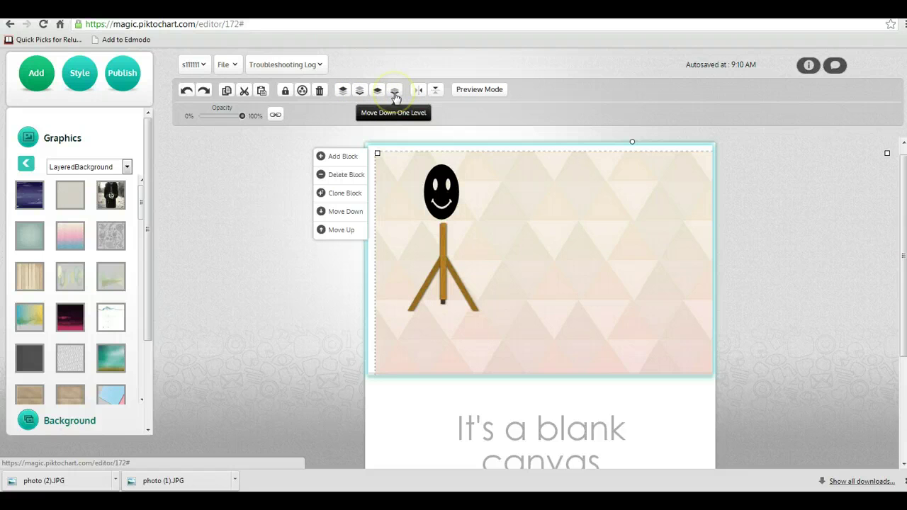
left_click(374, 92)
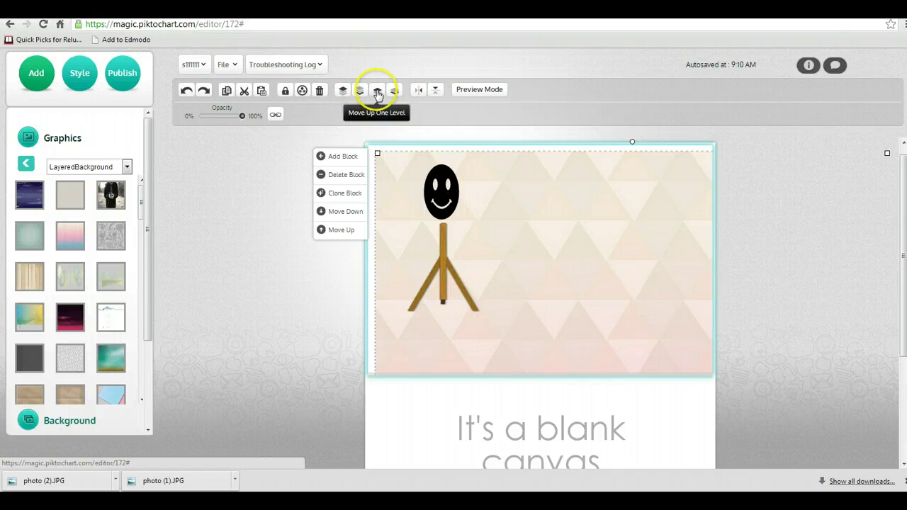
left_click(394, 92)
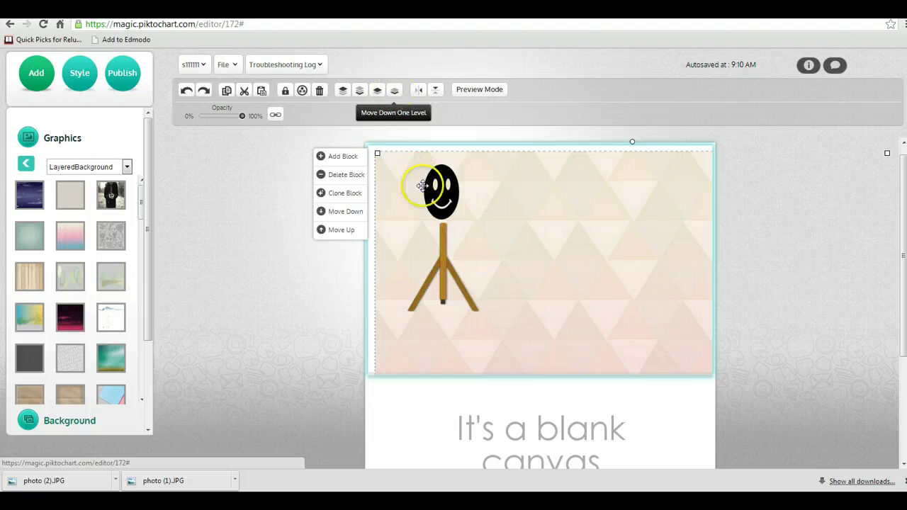
left_click(344, 91)
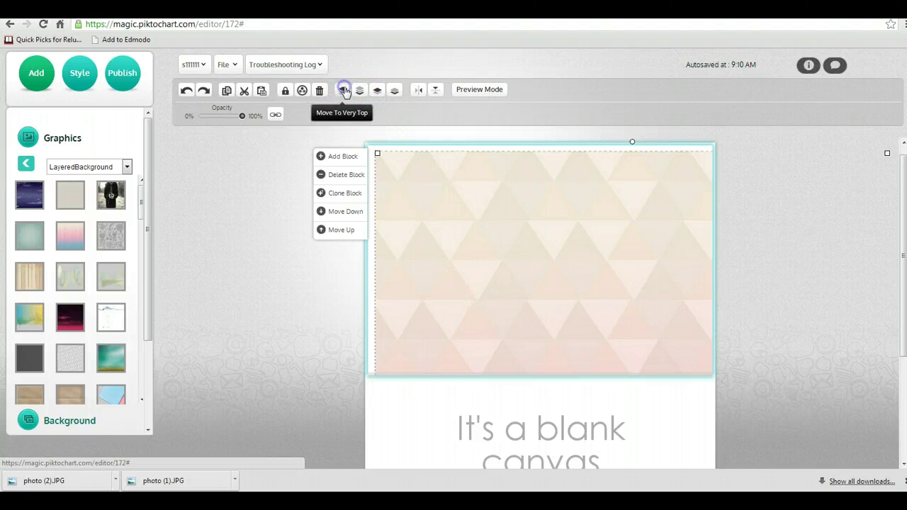
left_click(360, 92)
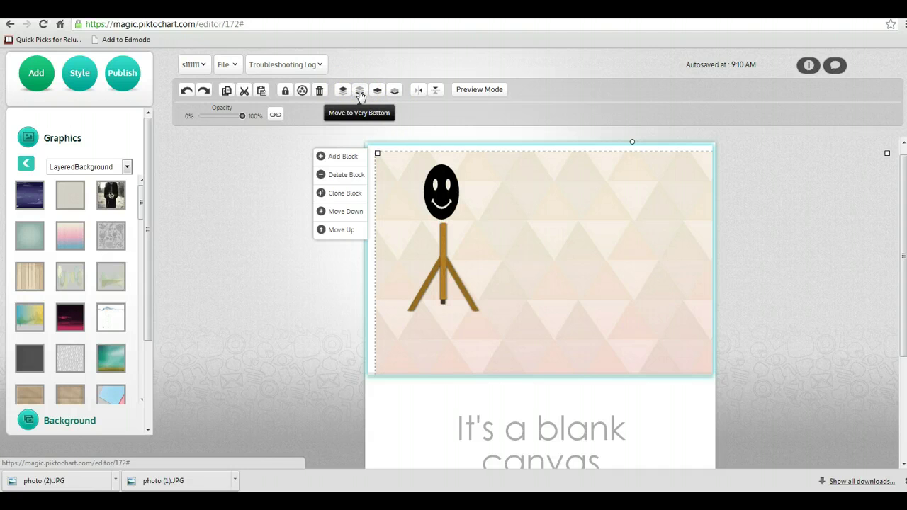
left_click(128, 167)
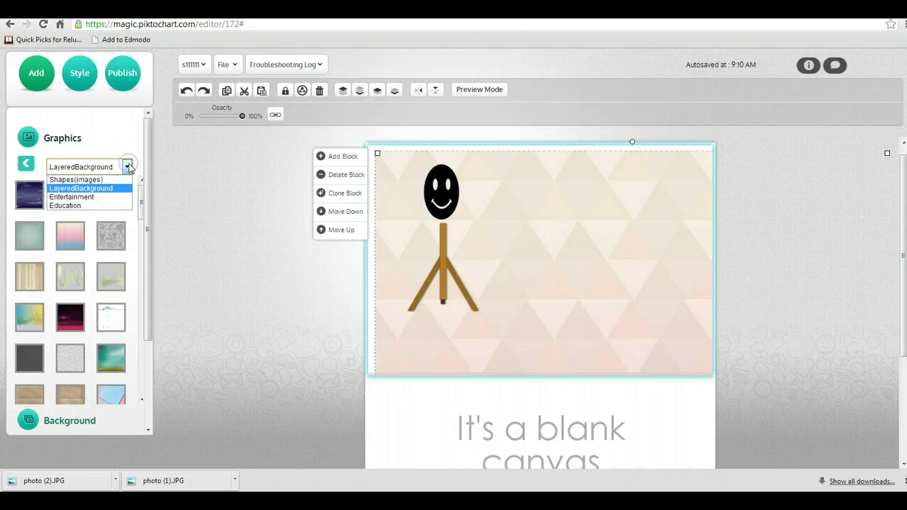
- Upload photo.JPG from the computer into Uploaded Images
left_click(25, 164)
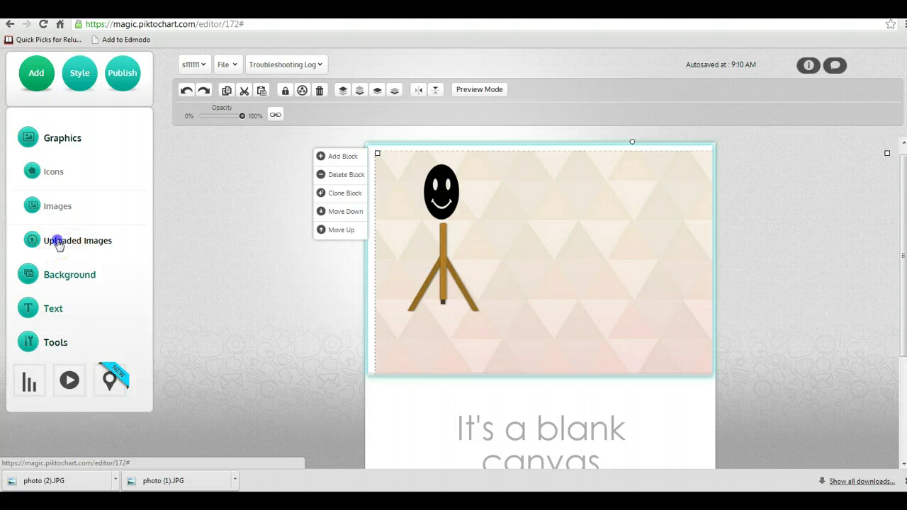
left_click(58, 242)
left_click(75, 164)
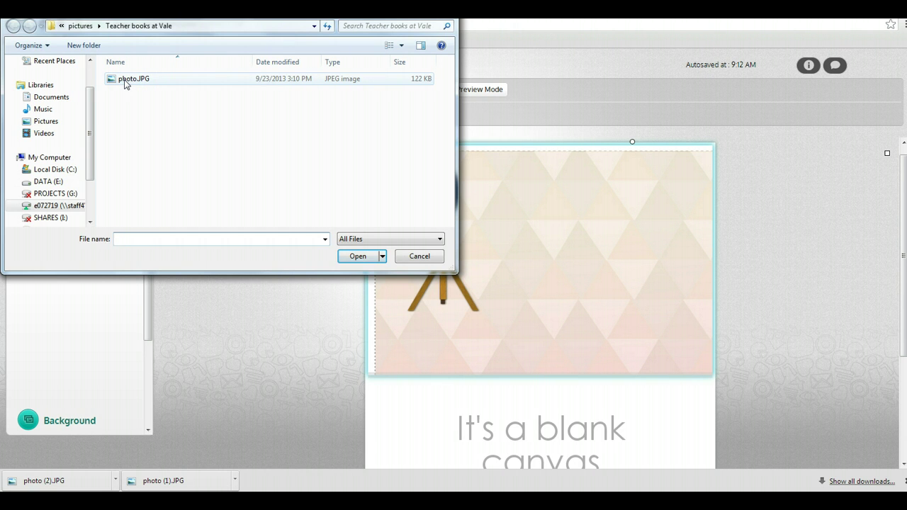
double_click(125, 80)
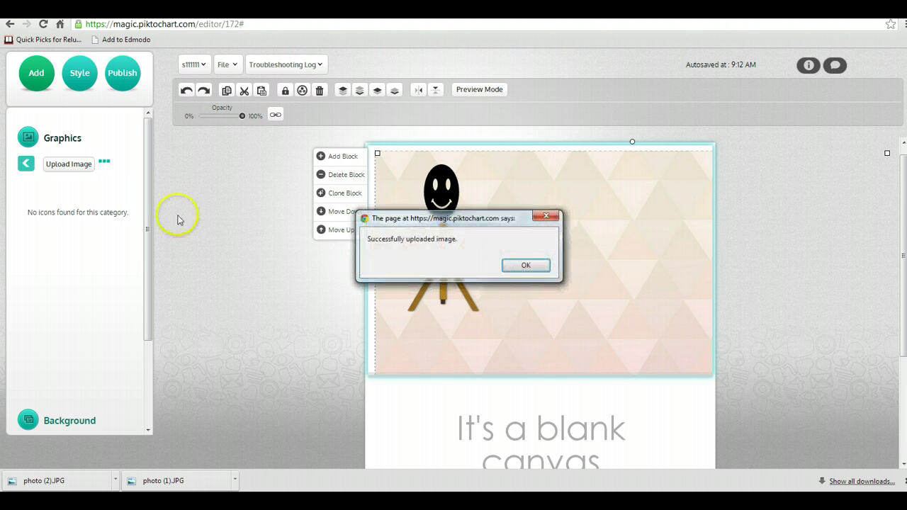
left_click(533, 265)
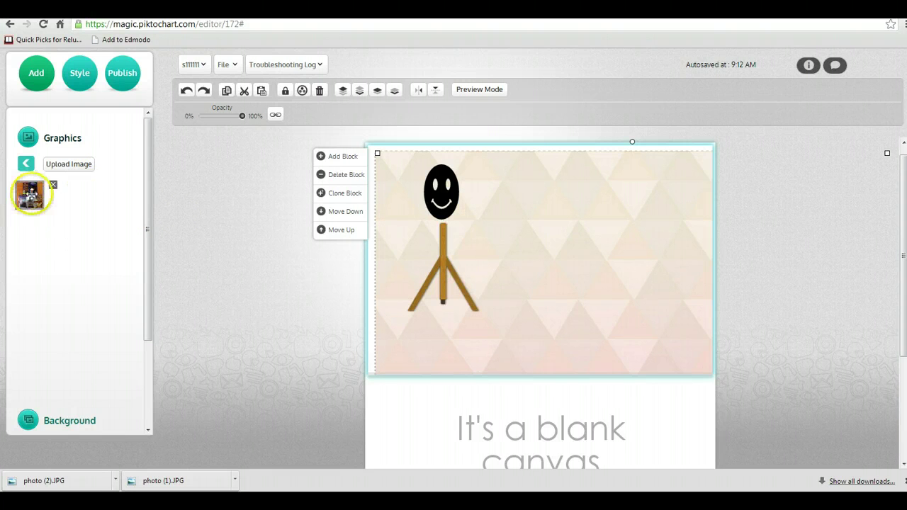
- Drag the book photo onto the top block and shrink it beside the stick figure
left_click_drag(30, 193, 590, 223)
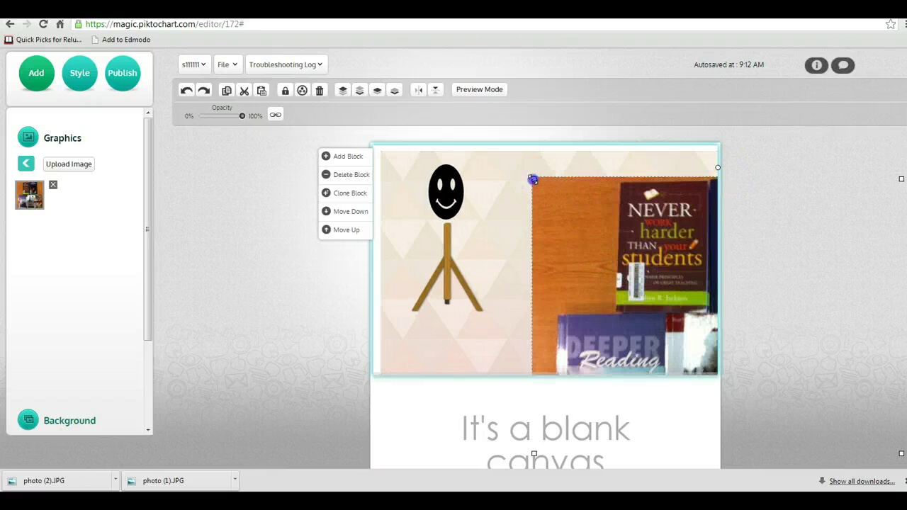
left_click_drag(533, 179, 504, 181)
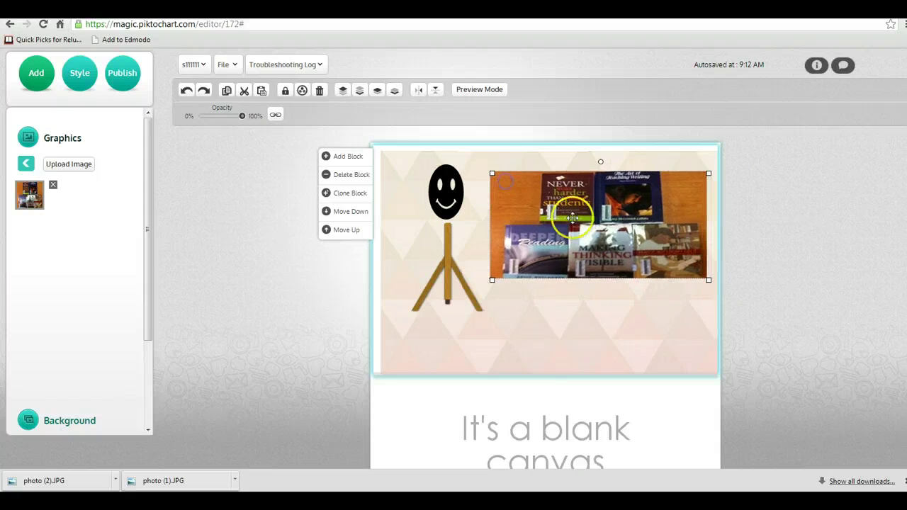
left_click(26, 166)
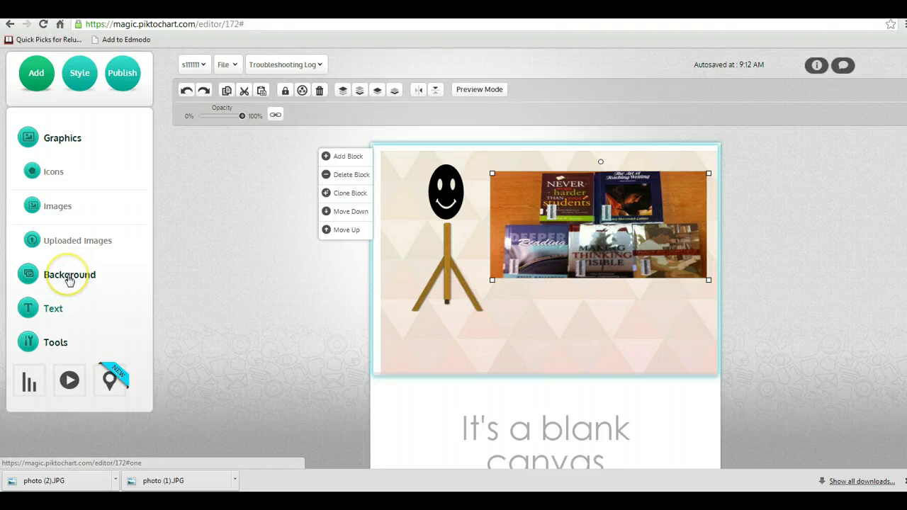
- Drop a Header 1 heading at the top of the block and change its text to 'Test'
left_click(53, 309)
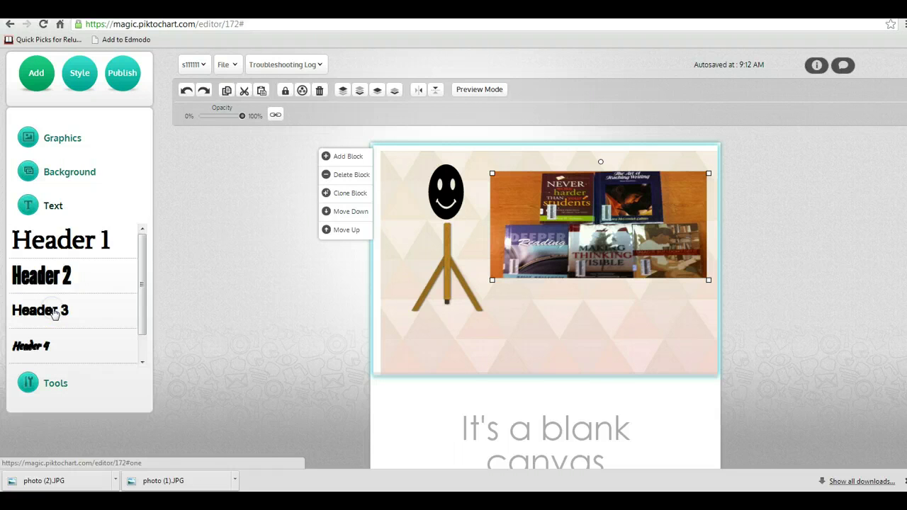
left_click(72, 244)
left_click_drag(72, 245, 573, 253)
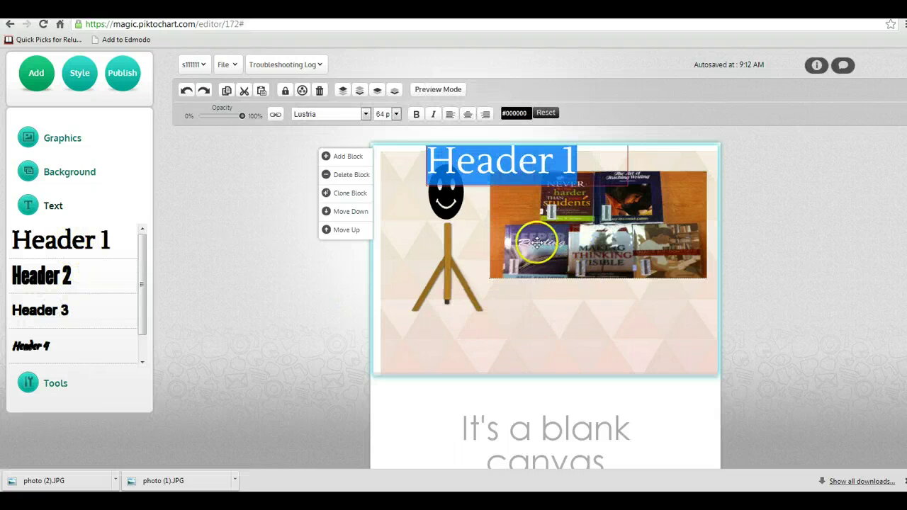
key("BackSpace")
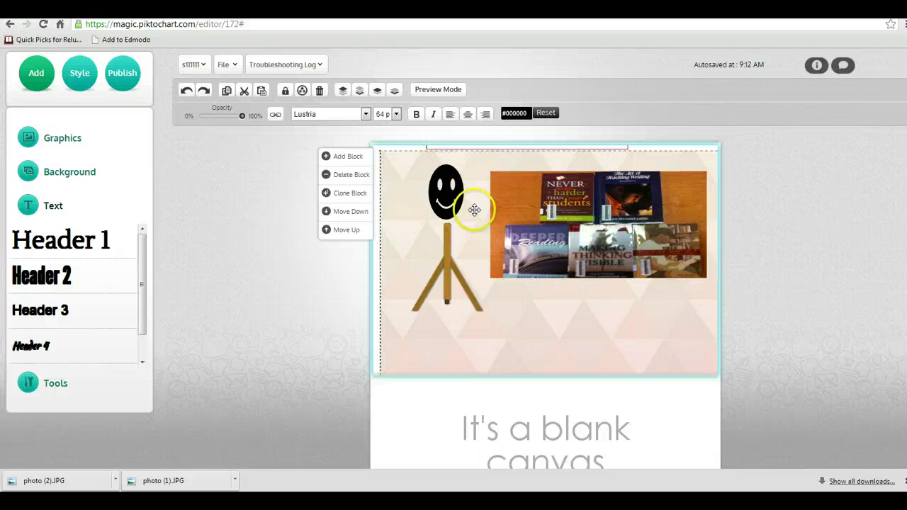
type("jTe")
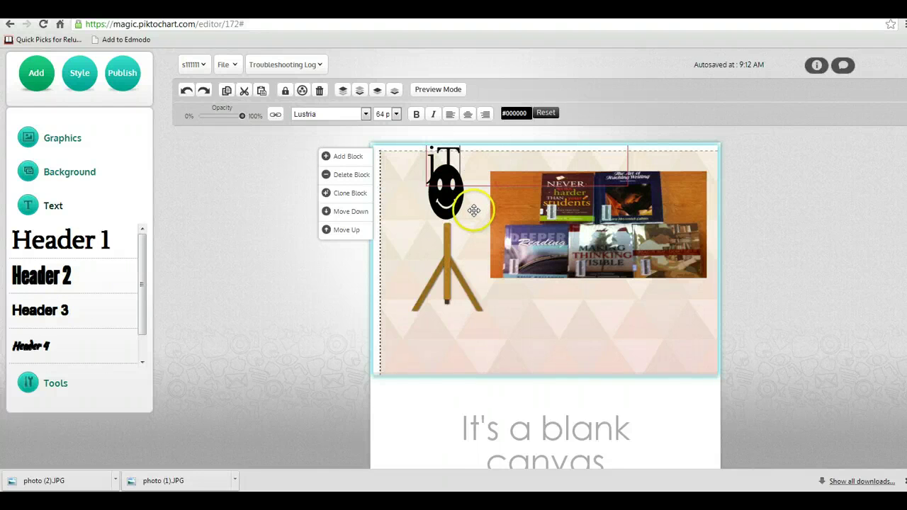
key("BackSpace")
key("BackSpace")
key("BackSpace")
type("T")
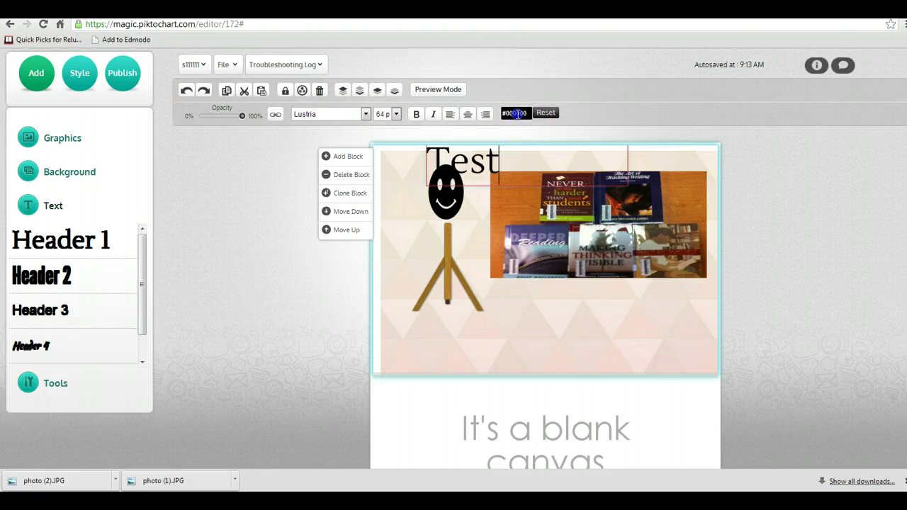
- Color the Test heading red and move it right, above the book photo
left_click(516, 113)
left_click(540, 142)
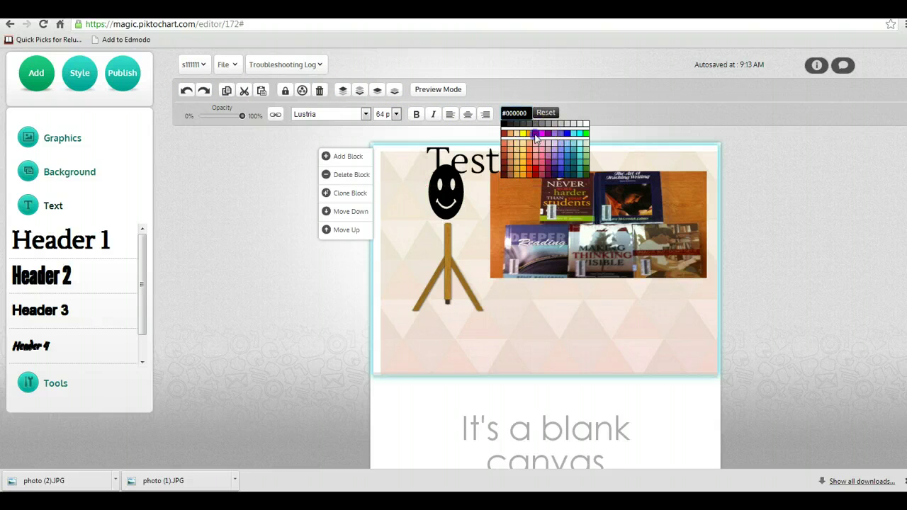
left_click(537, 140)
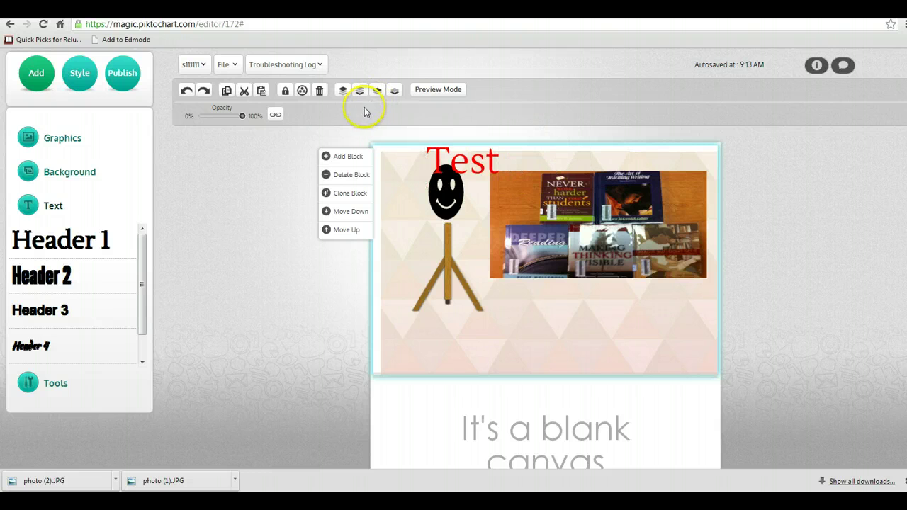
left_click(427, 158)
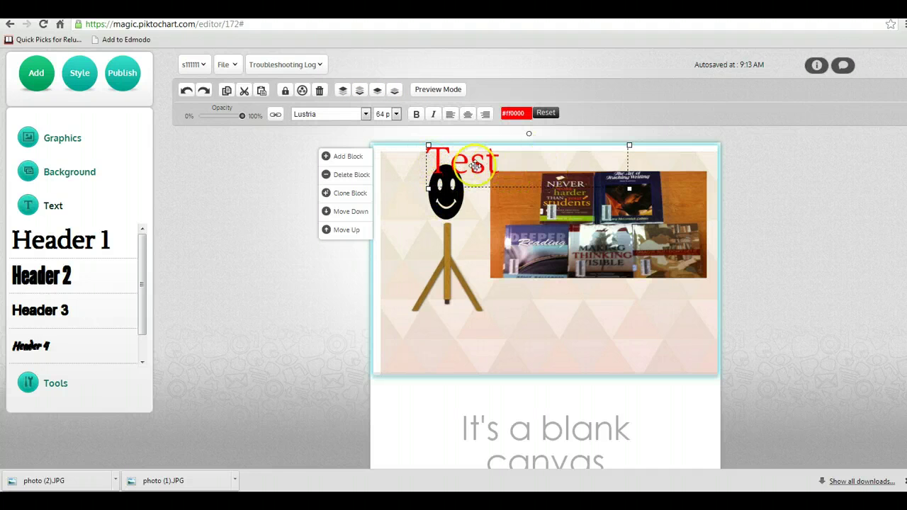
left_click_drag(532, 162, 584, 166)
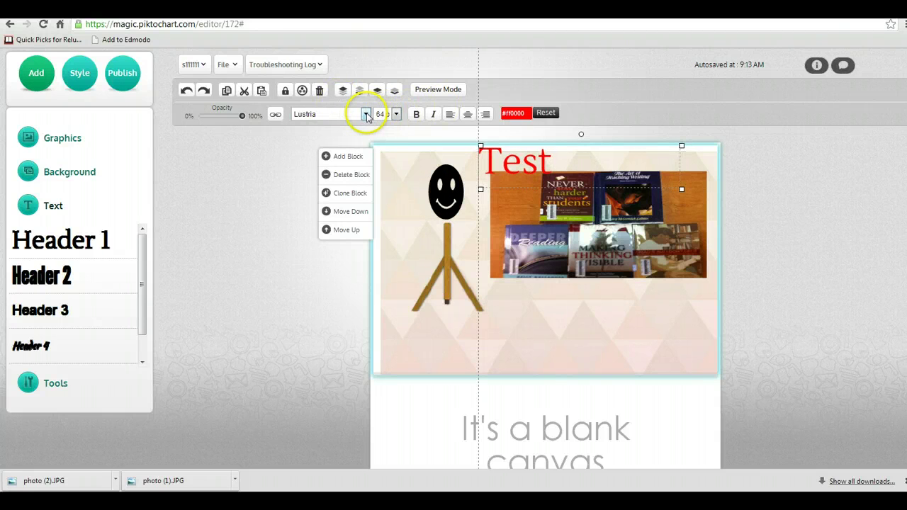
- Add a text box below the photo reading 'This is the text box. I can type on and on.'
left_click(562, 341)
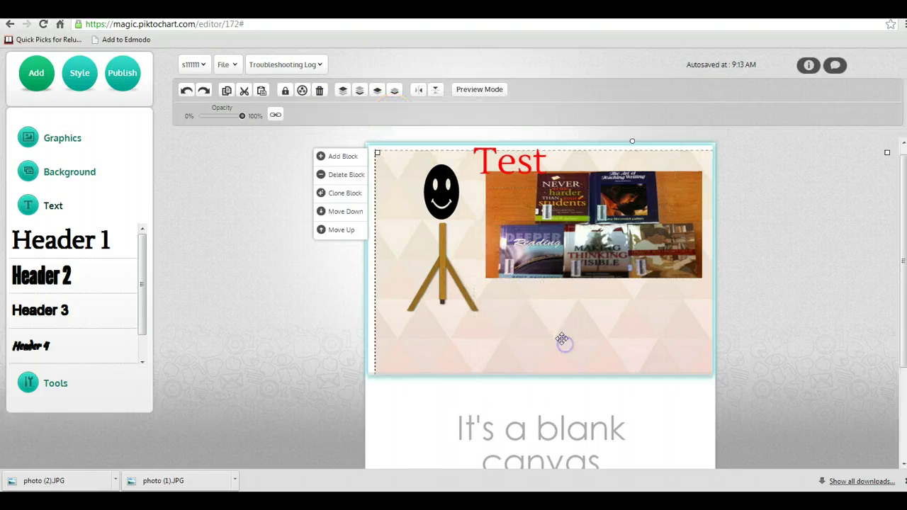
left_click_drag(143, 286, 139, 323)
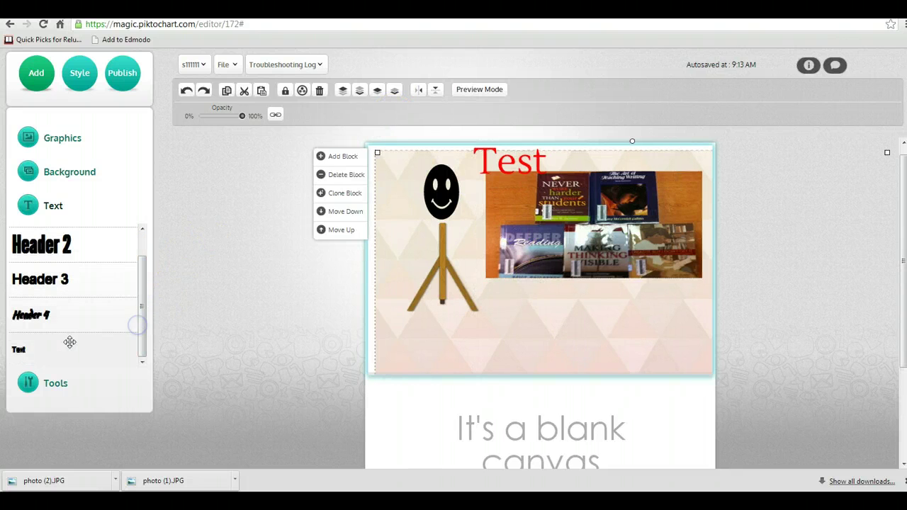
left_click_drag(65, 346, 557, 312)
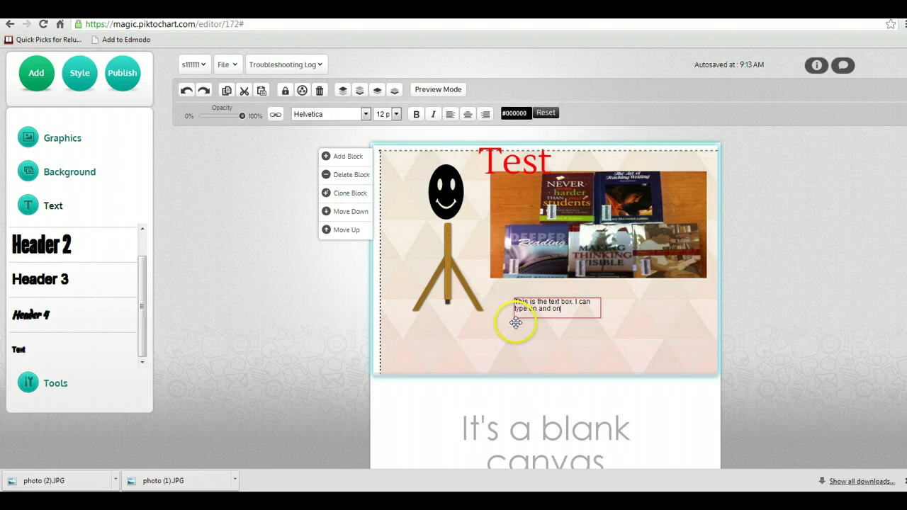
left_click(538, 307)
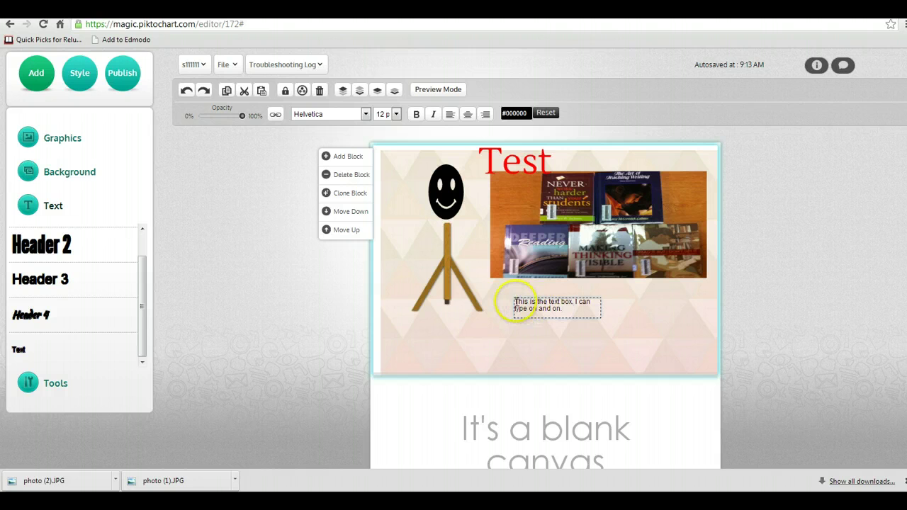
- Set the text box's sentence to 16 pt
triple_click(550, 305)
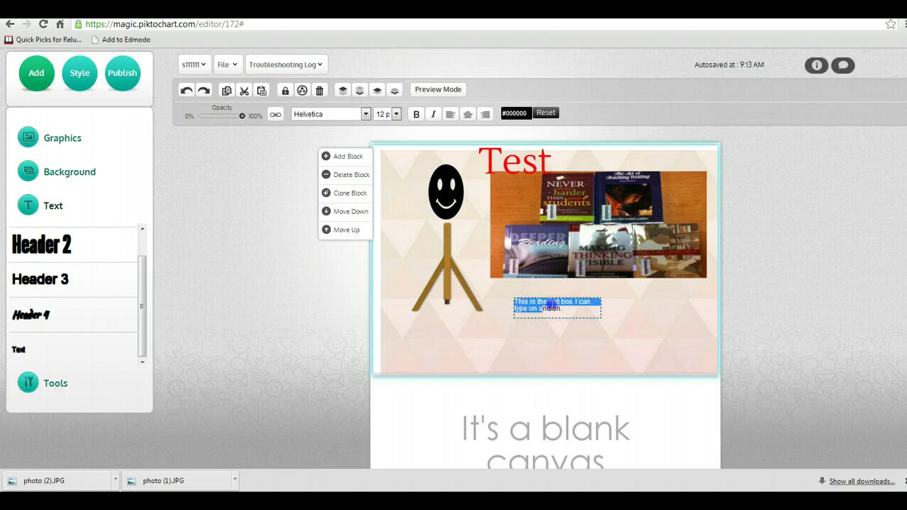
left_click(390, 114)
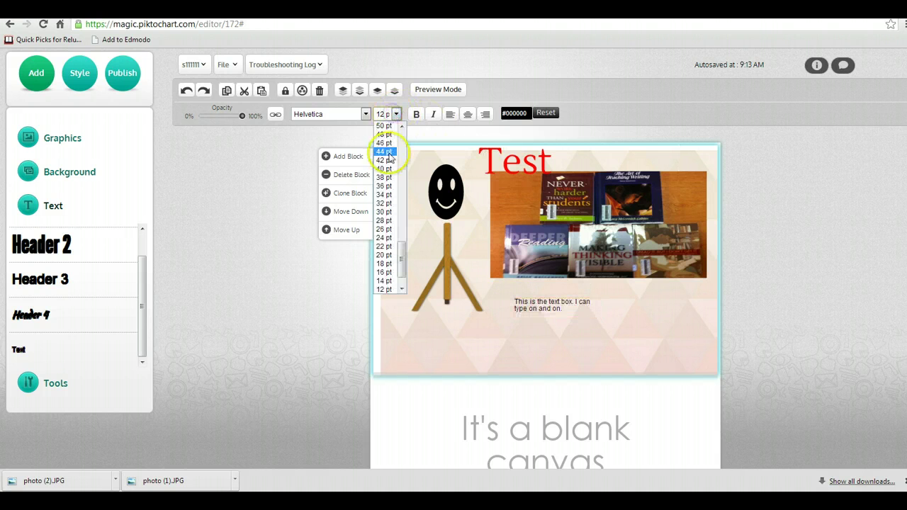
left_click(384, 272)
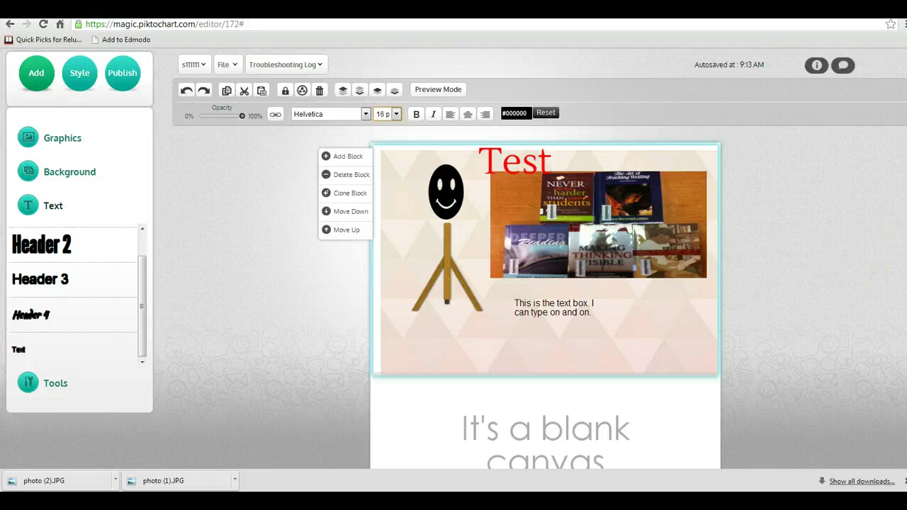
scroll(903, 314, "down", 3)
left_click(582, 351)
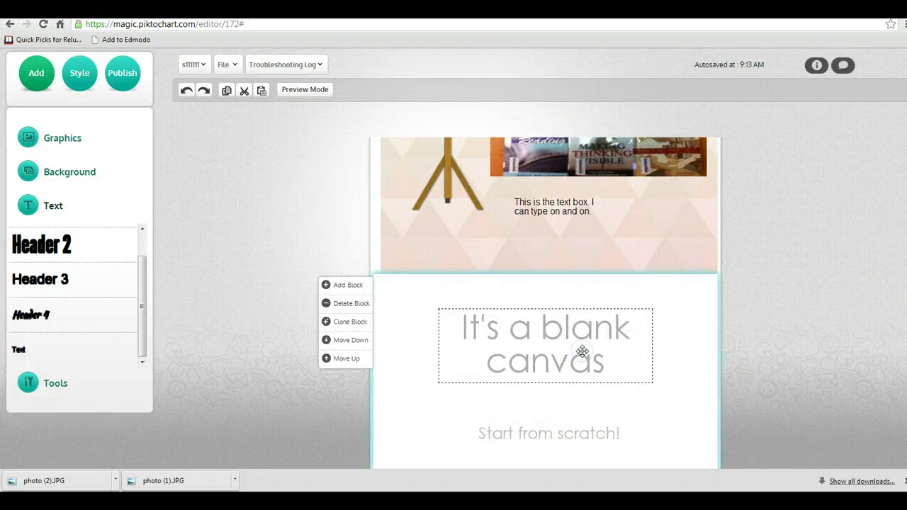
- Delete the 'It's a blank canvas' heading and place a People icon in the lower block
right_click(535, 333)
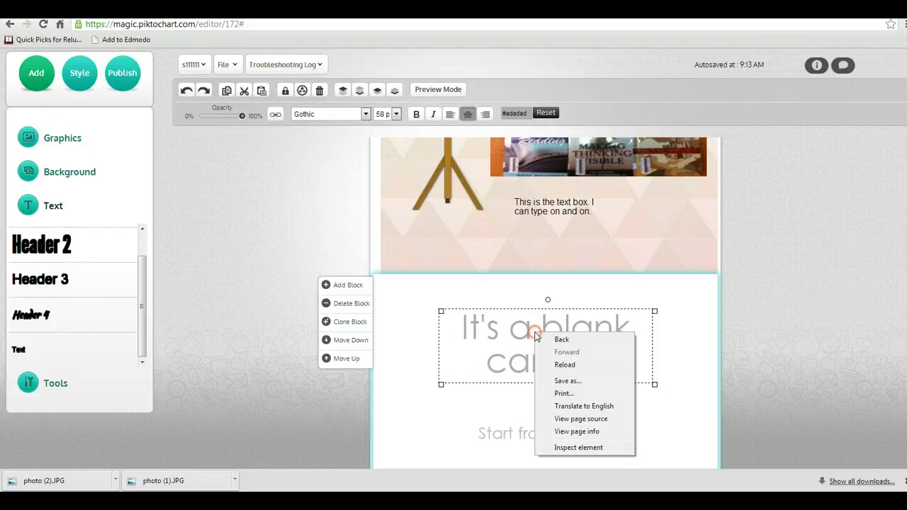
left_click(320, 92)
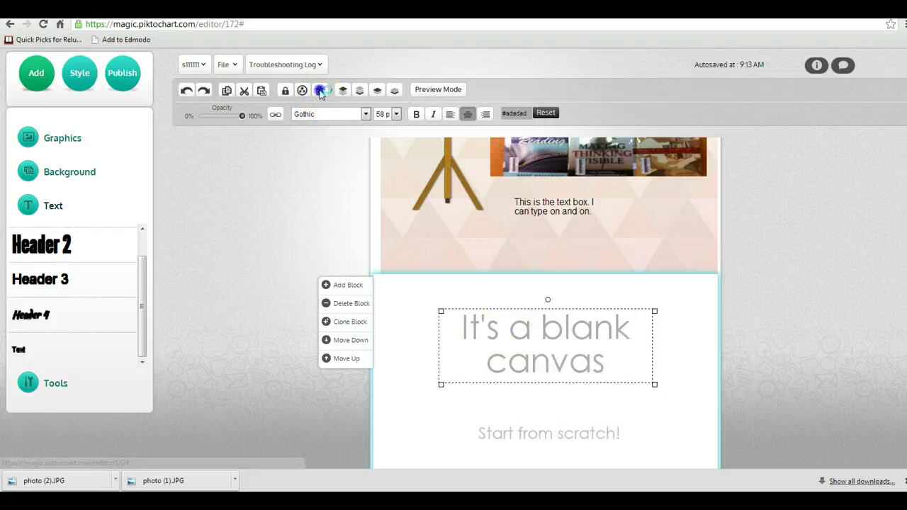
left_click(65, 141)
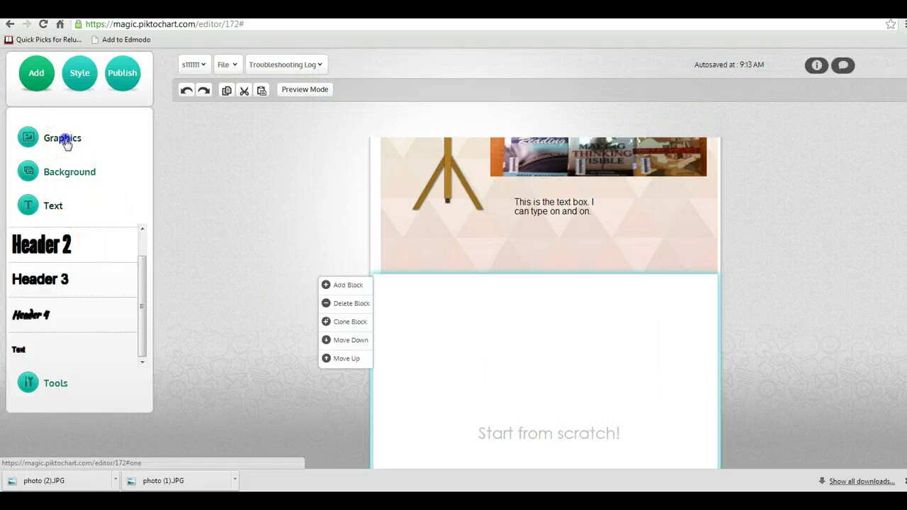
left_click(58, 172)
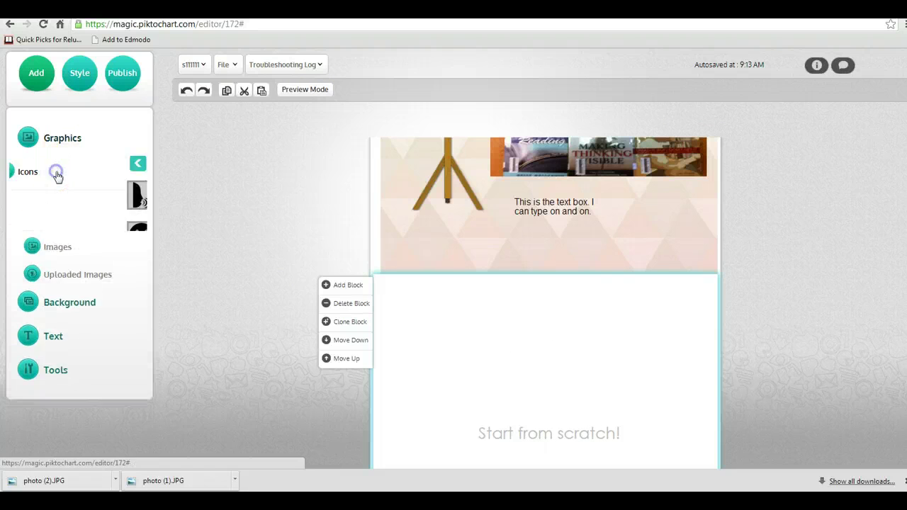
left_click_drag(112, 196, 555, 370)
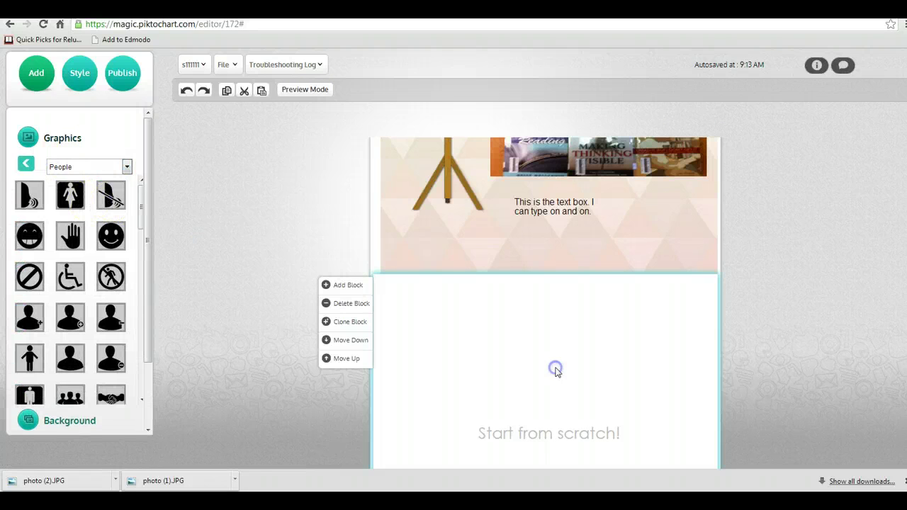
- Check the black People icon's position above 'Start from scratch!' in the lower block
left_click(901, 363)
scroll(901, 363, "down", 2)
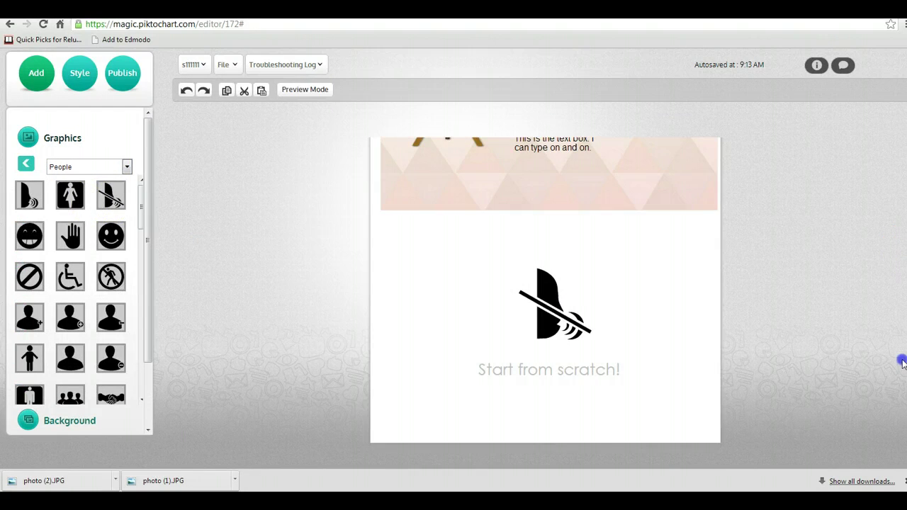
scroll(902, 284, "up", 3)
scroll(903, 255, "down", 2)
mouse_move(432, 367)
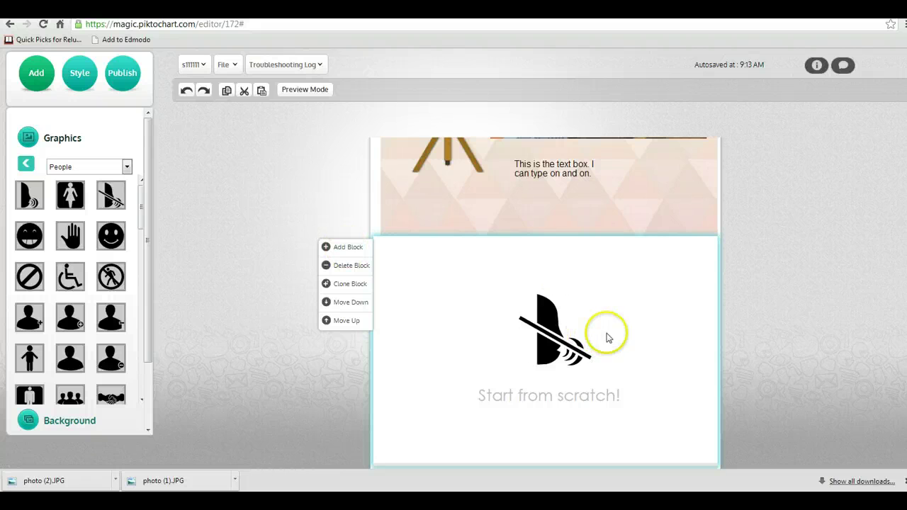
left_click(558, 332)
left_click(607, 314)
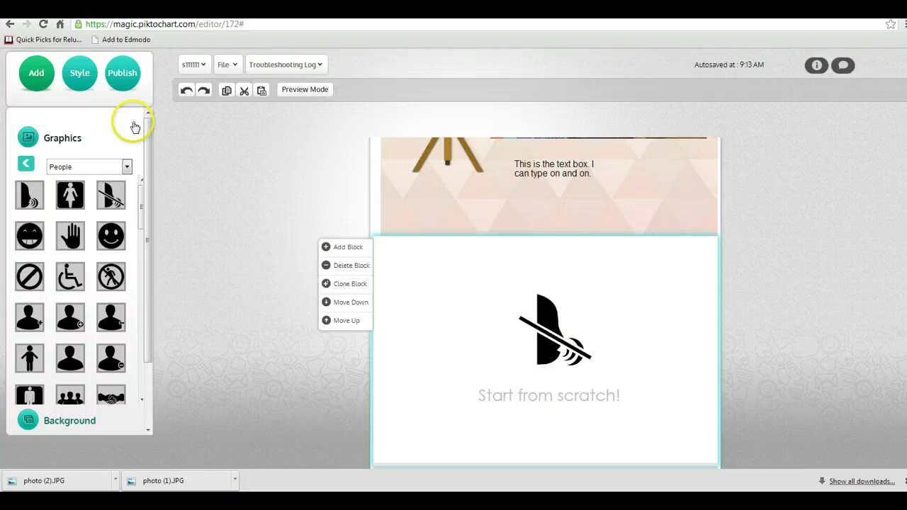
left_click(24, 164)
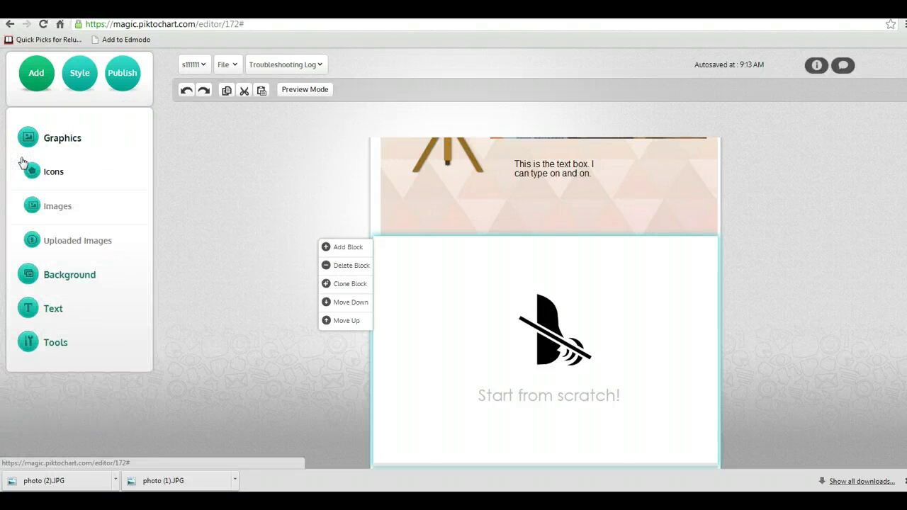
- Scroll back to the top block and show the Graphics, Background, Text and Tools categories
left_click(78, 81)
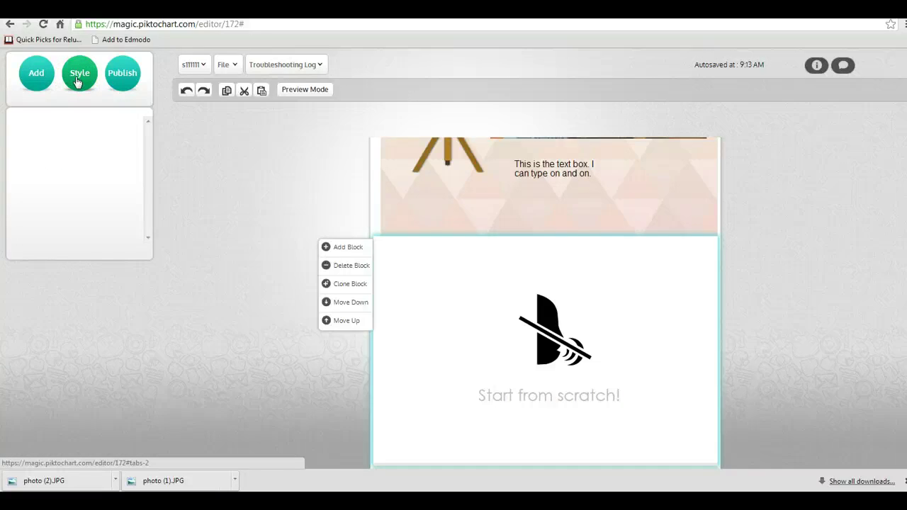
left_click(92, 217)
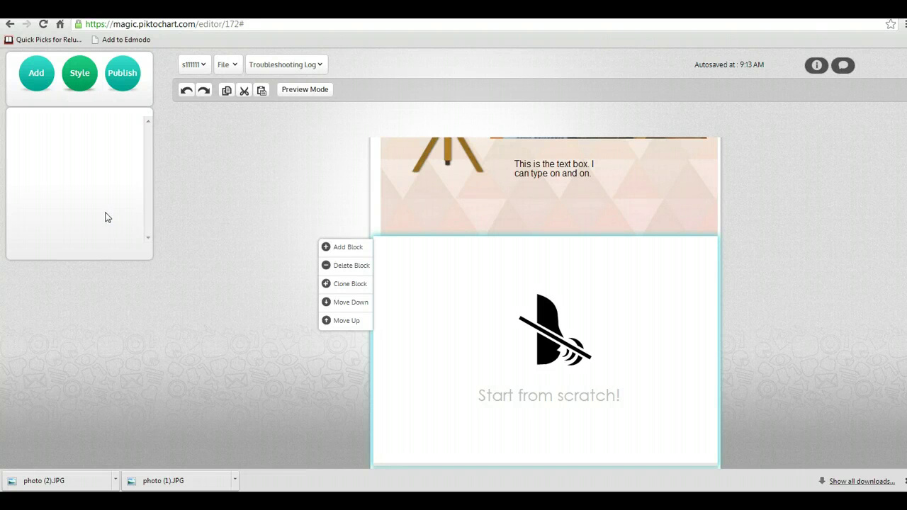
left_click(105, 215)
scroll(569, 205, "up", 3)
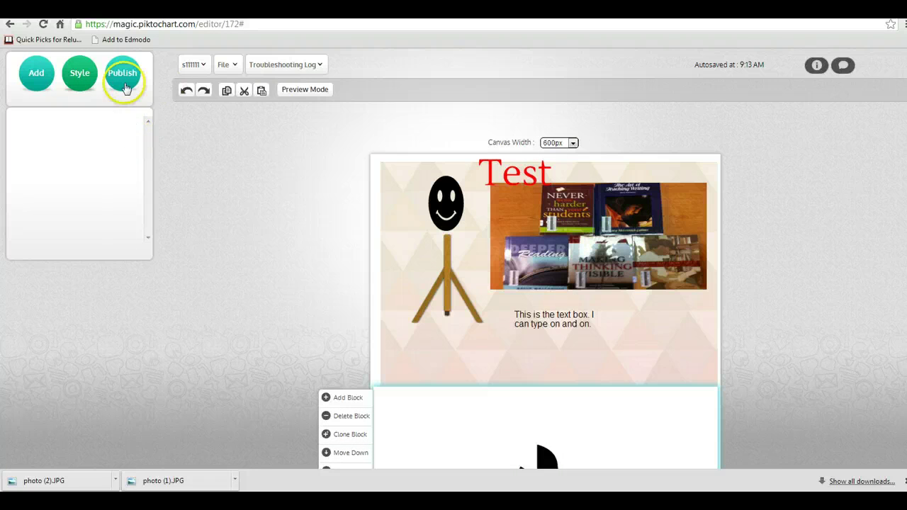
left_click(38, 74)
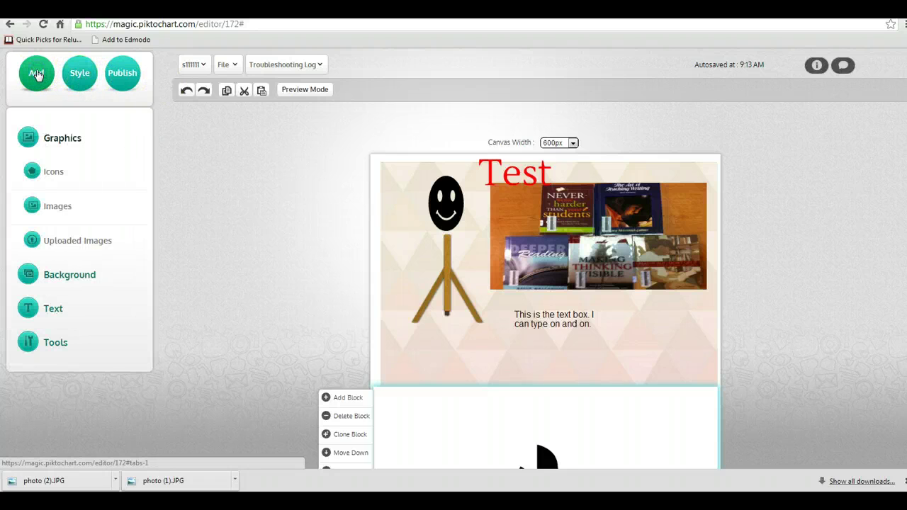
left_click(122, 75)
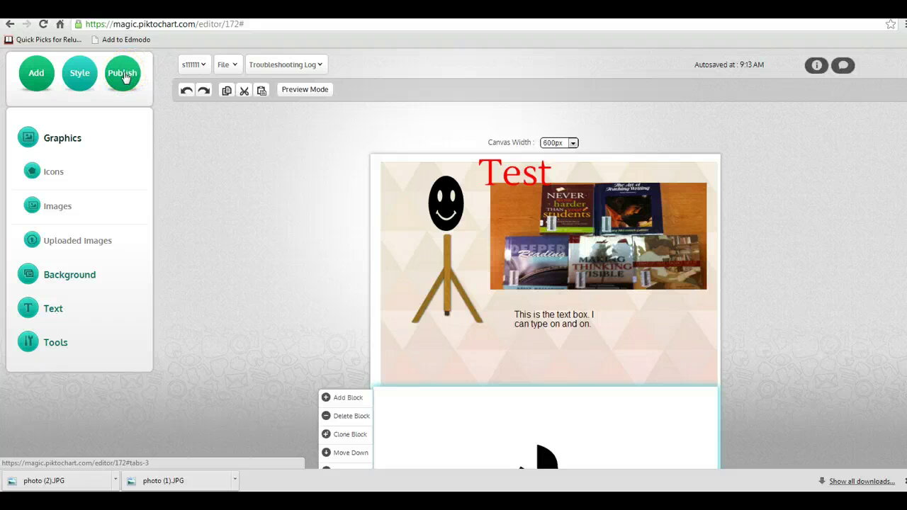
left_click(127, 83)
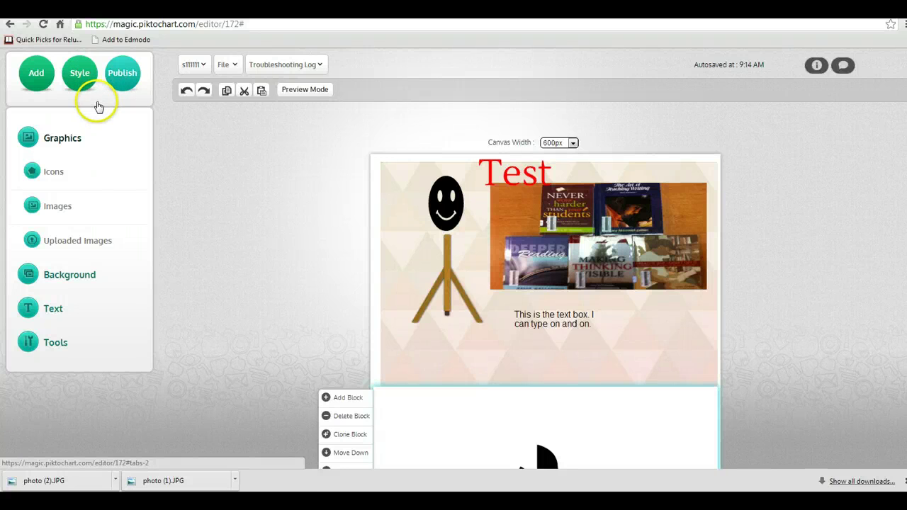
mouse_move(233, 62)
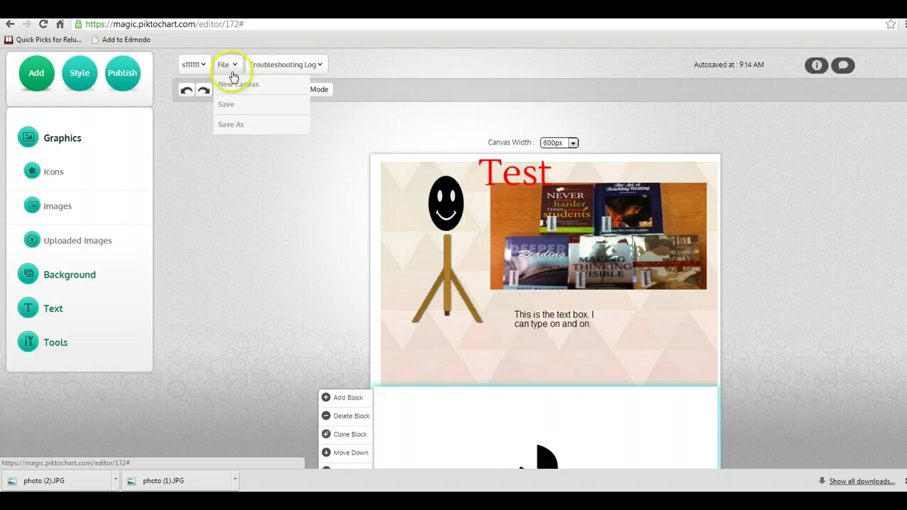
- Save a copy of the infographic titled 'Test1234' and dismiss the success alert
left_click(237, 126)
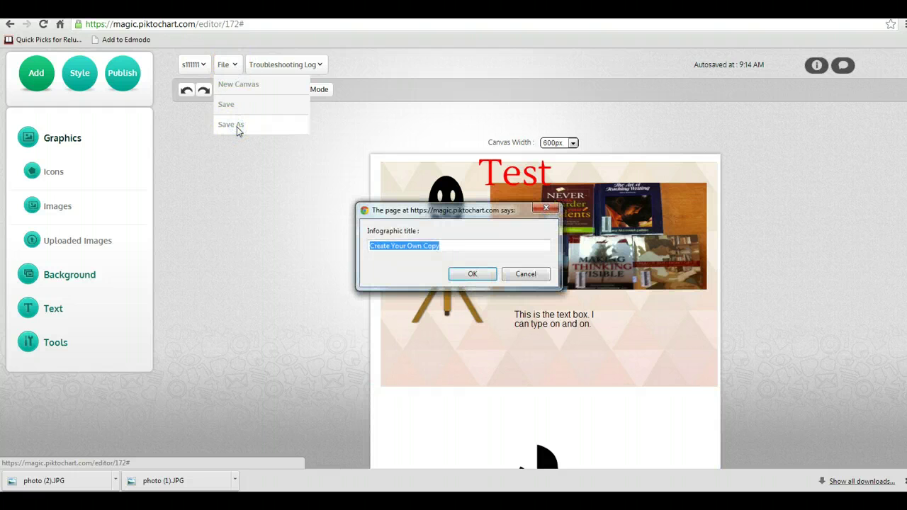
key("BackSpace")
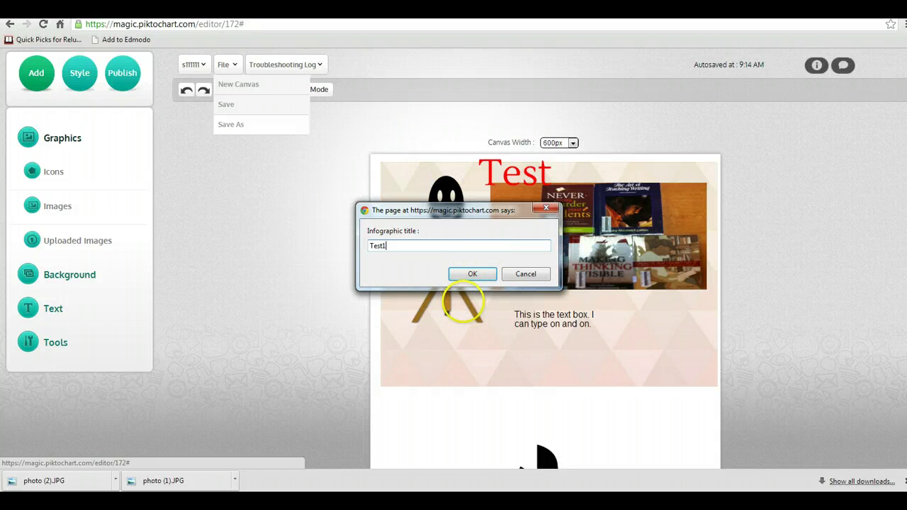
type("1234")
left_click(472, 274)
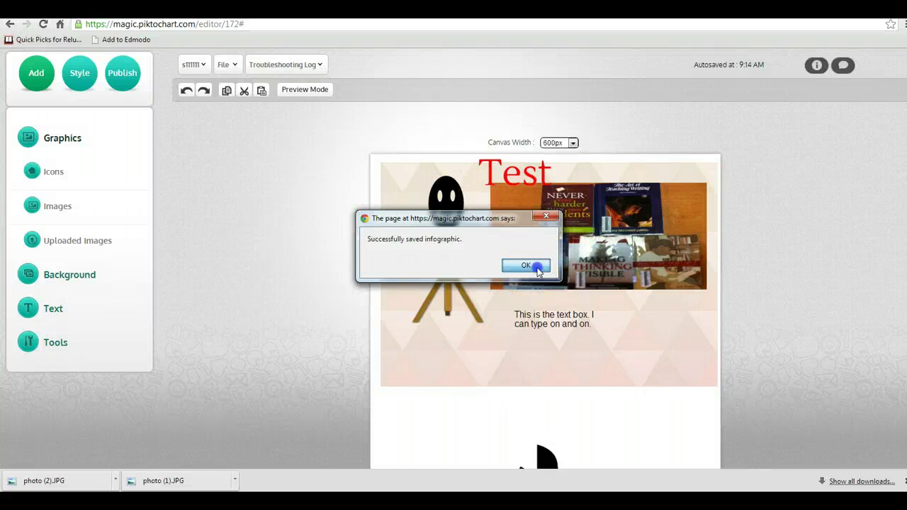
left_click(537, 270)
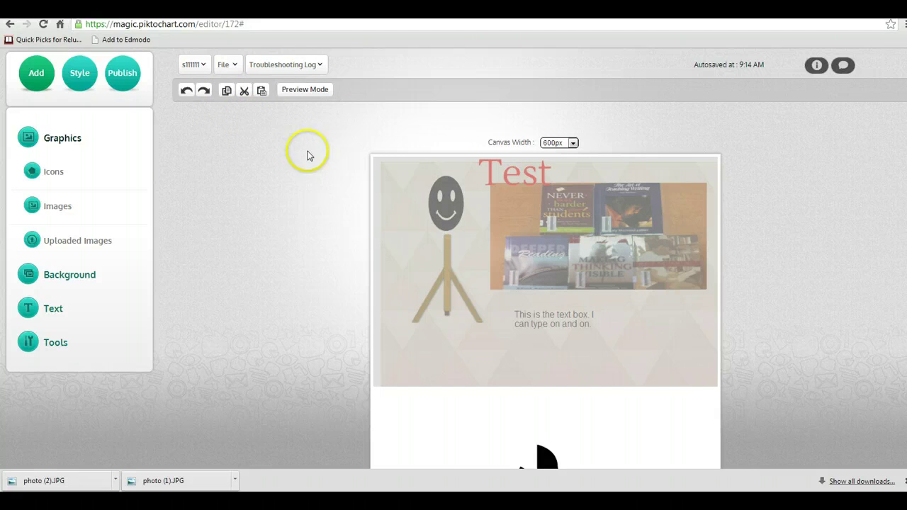
- Leave the editor for Saved Piktocharts and load the Test1234 infographic back into the editor
left_click(235, 64)
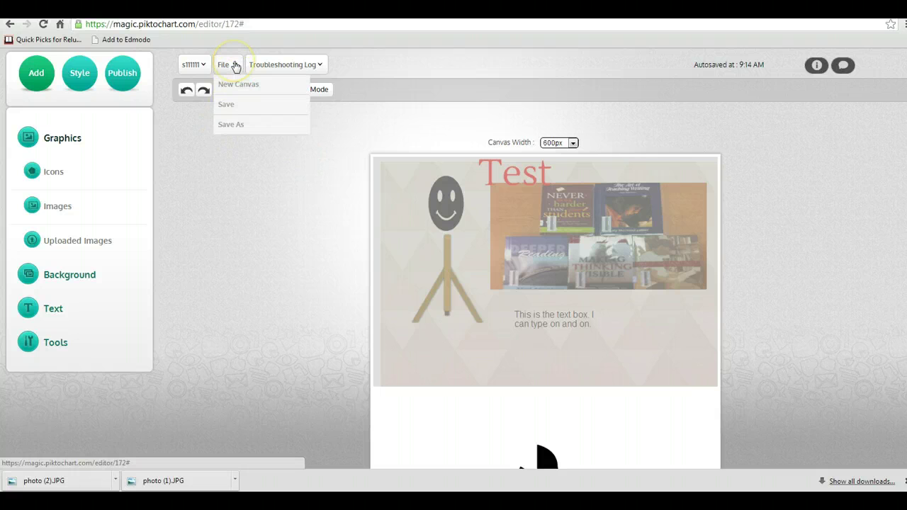
left_click(202, 66)
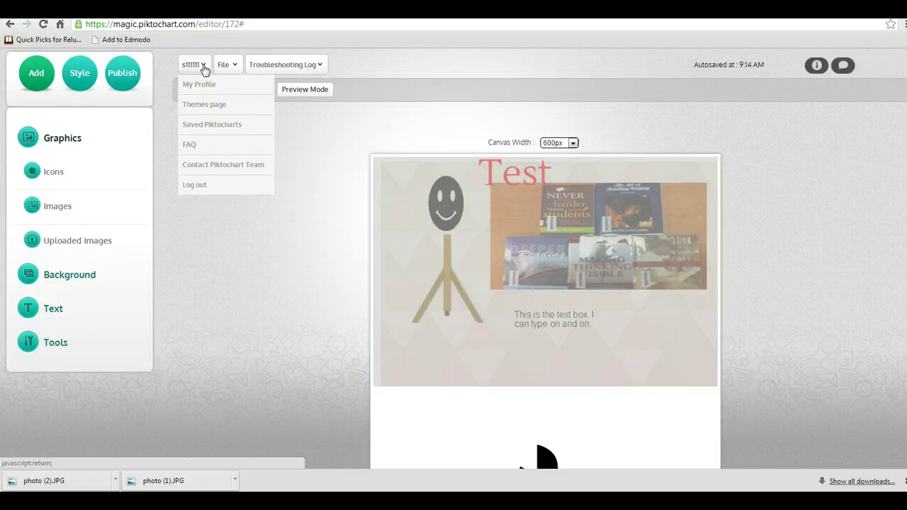
left_click(213, 127)
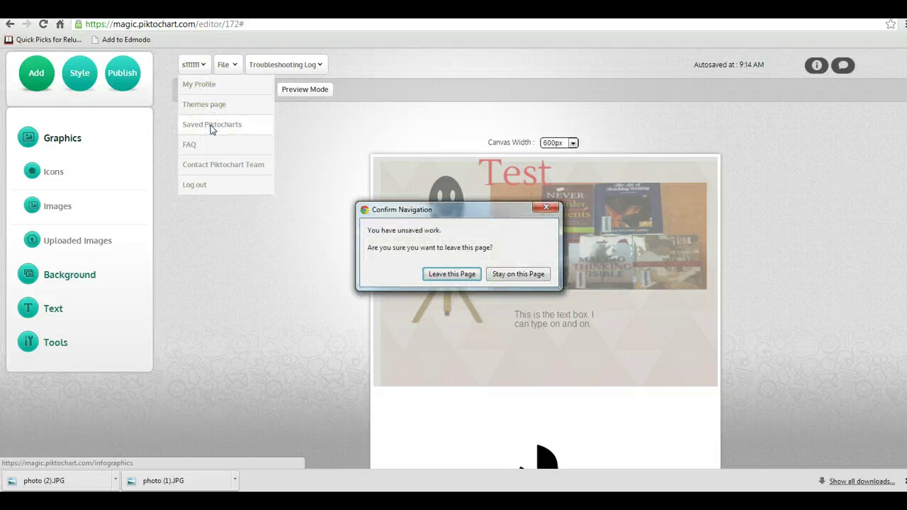
left_click(454, 277)
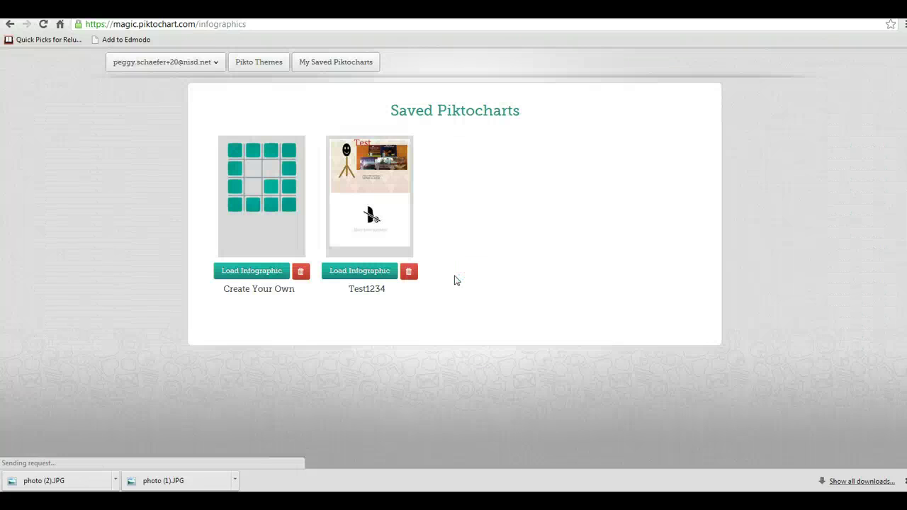
left_click(382, 186)
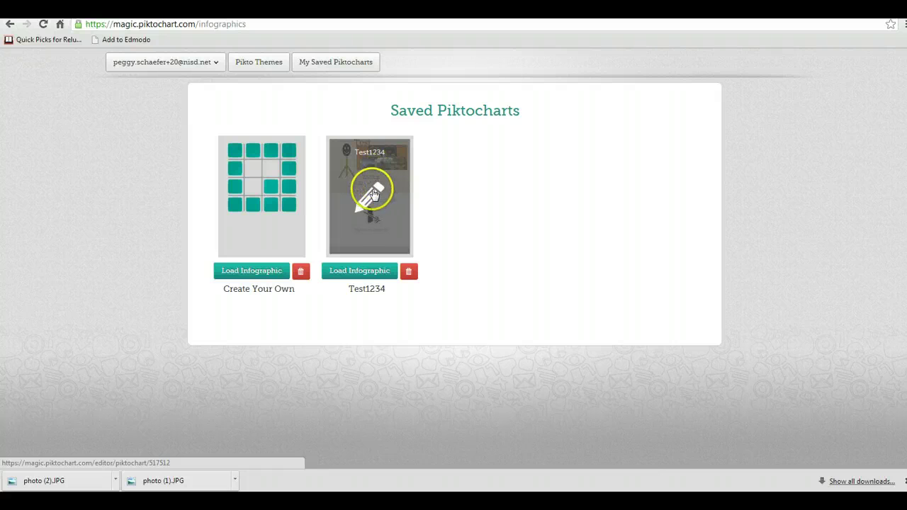
left_click(374, 200)
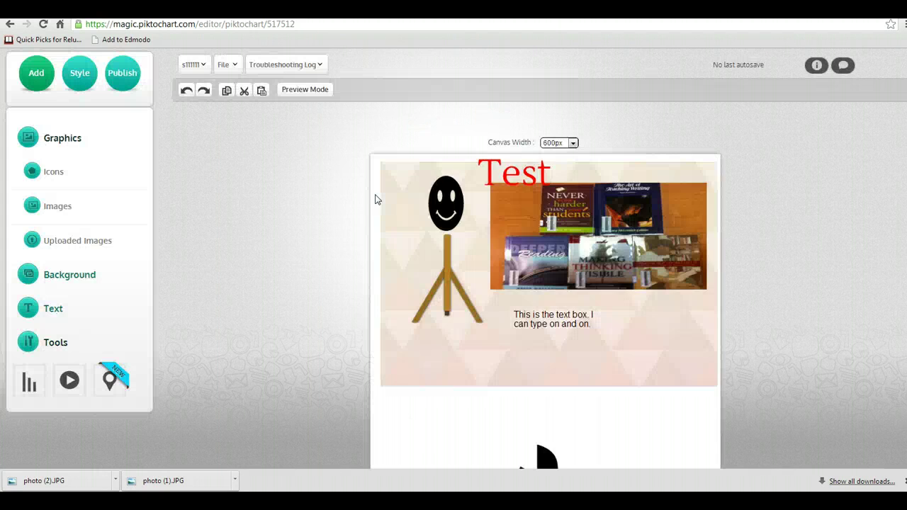
left_click(323, 182)
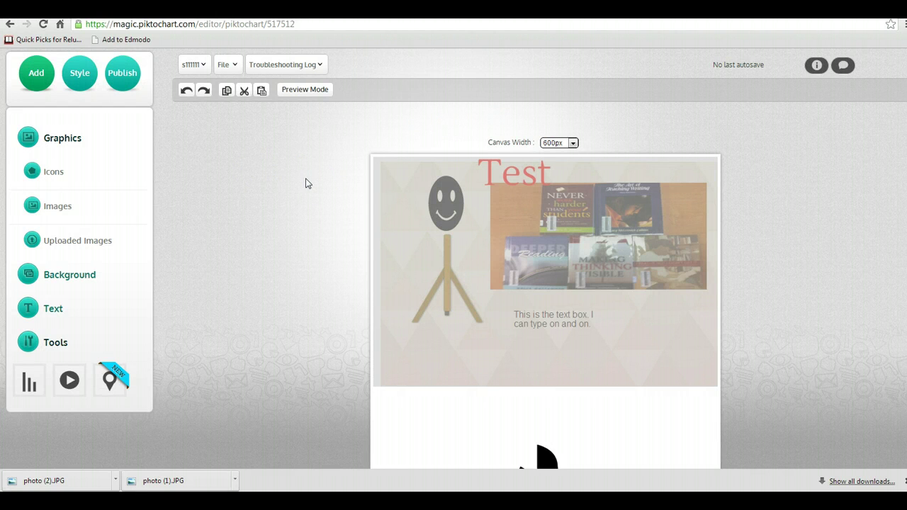
left_click(400, 193)
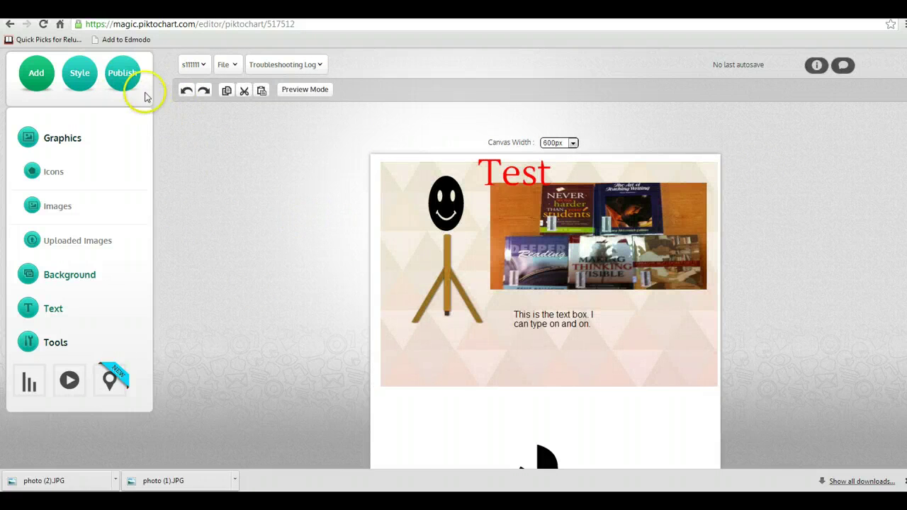
- Publish the infographic online as HTML
left_click(123, 80)
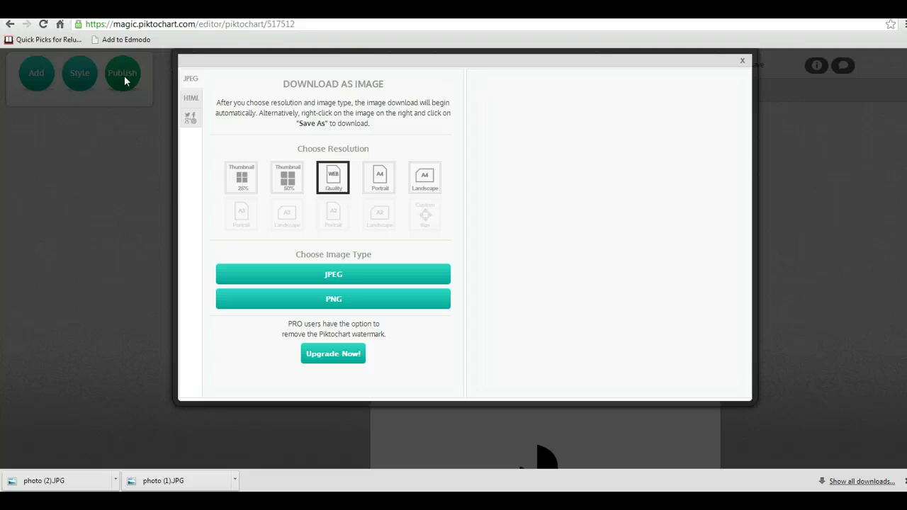
left_click(190, 100)
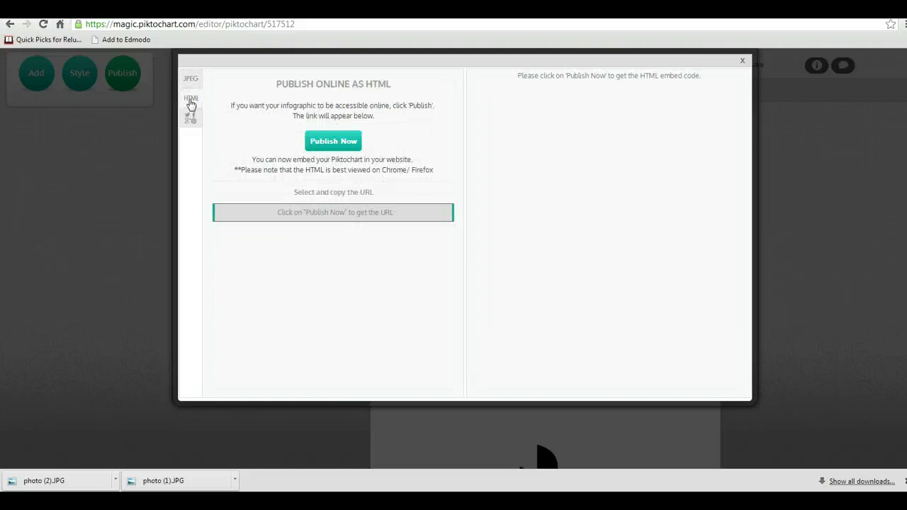
left_click(340, 145)
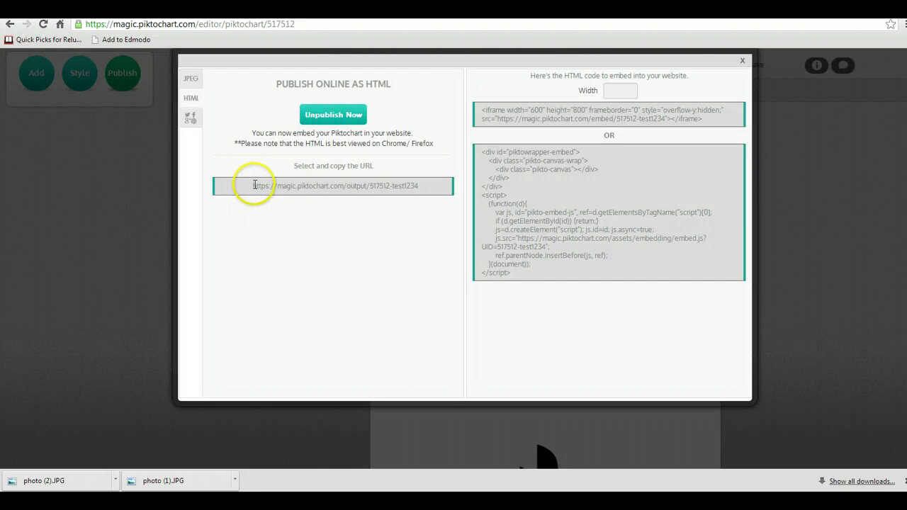
- Copy the published public URL and close the publishing window
left_click_drag(250, 187, 431, 183)
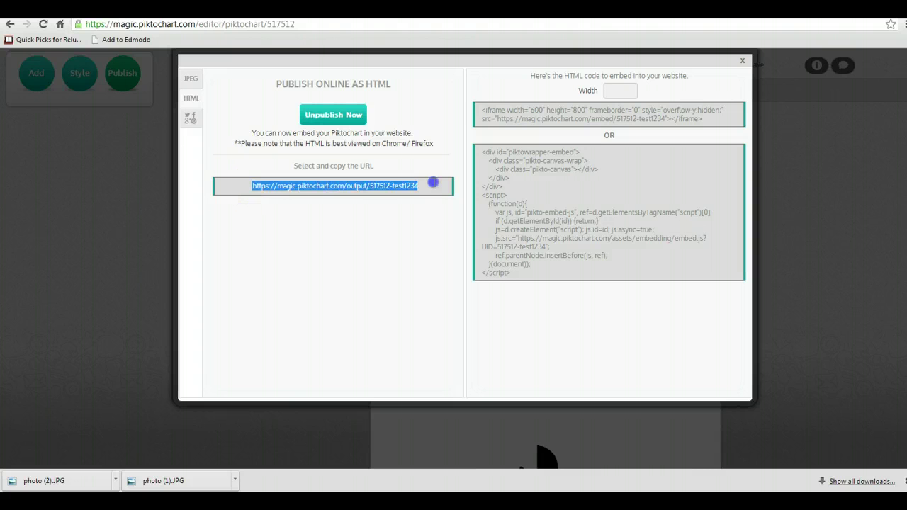
right_click(370, 188)
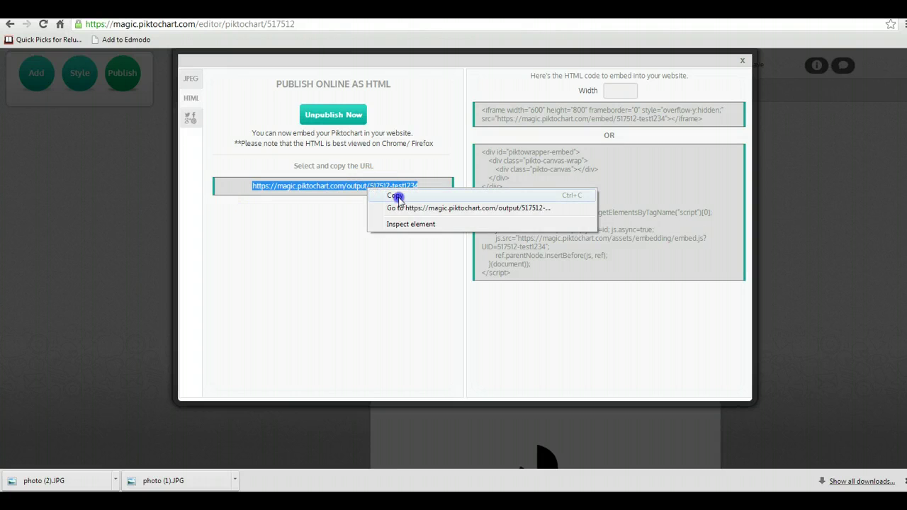
left_click(386, 196)
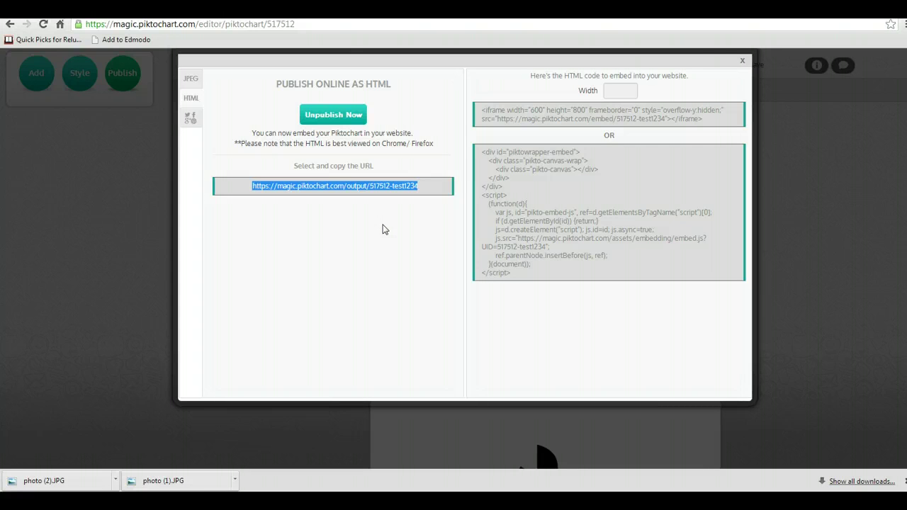
left_click(742, 63)
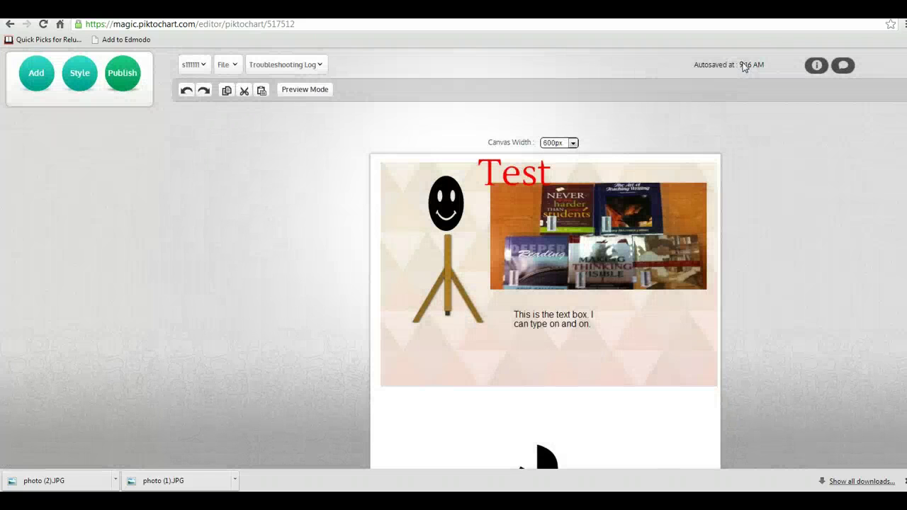